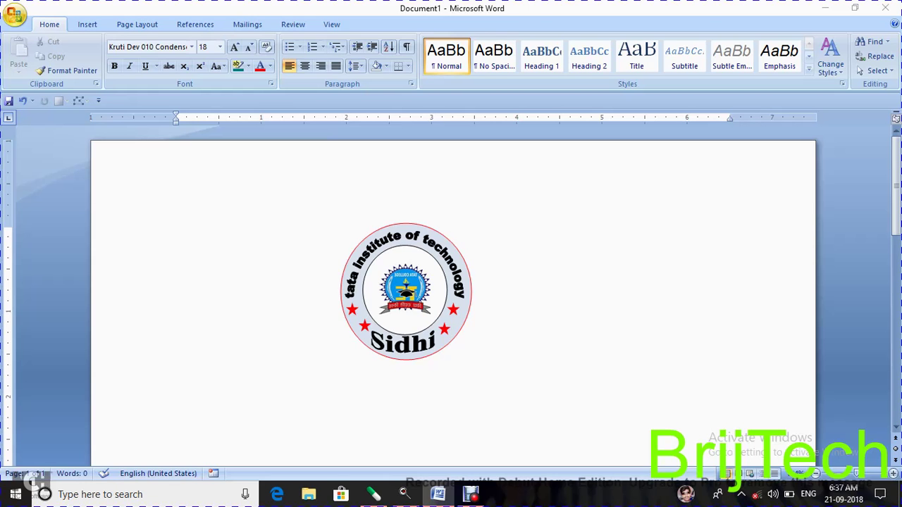
# Create a new blank document (Document2) from the Office button's New menu
pyautogui.click(15, 14)
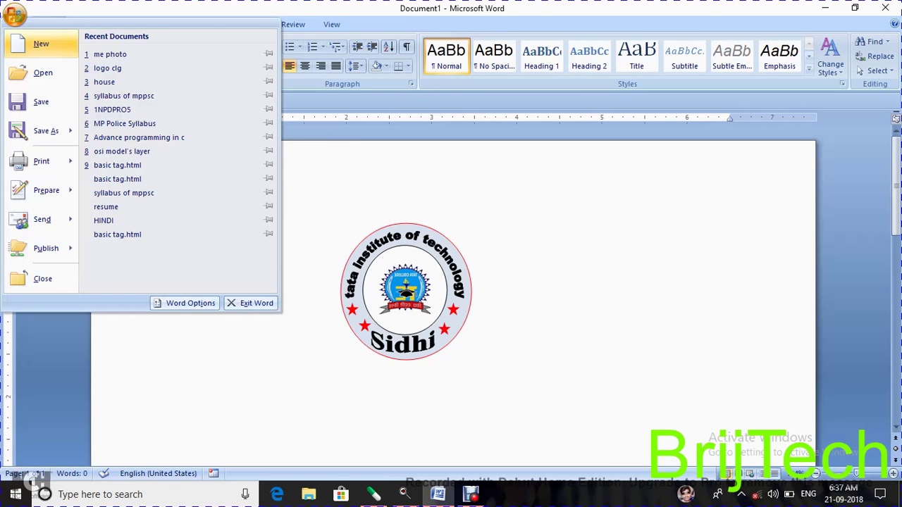
pyautogui.click(38, 44)
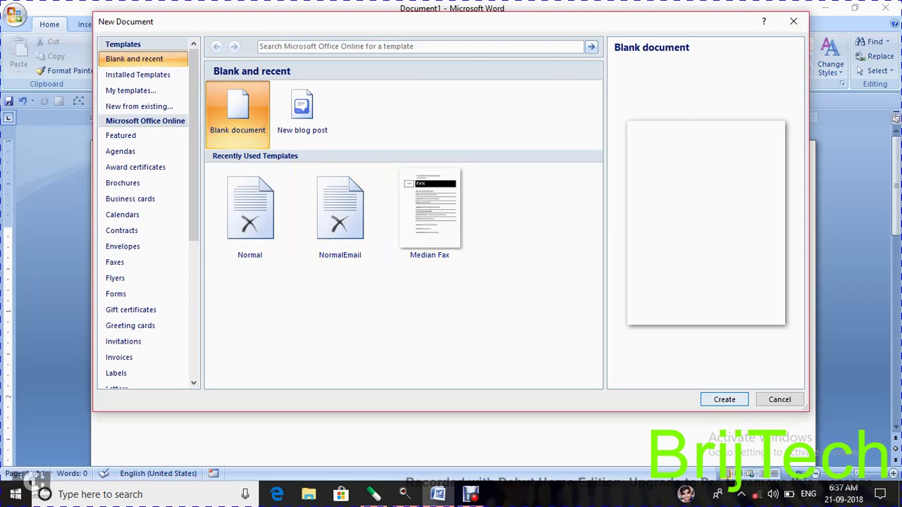
pyautogui.click(725, 400)
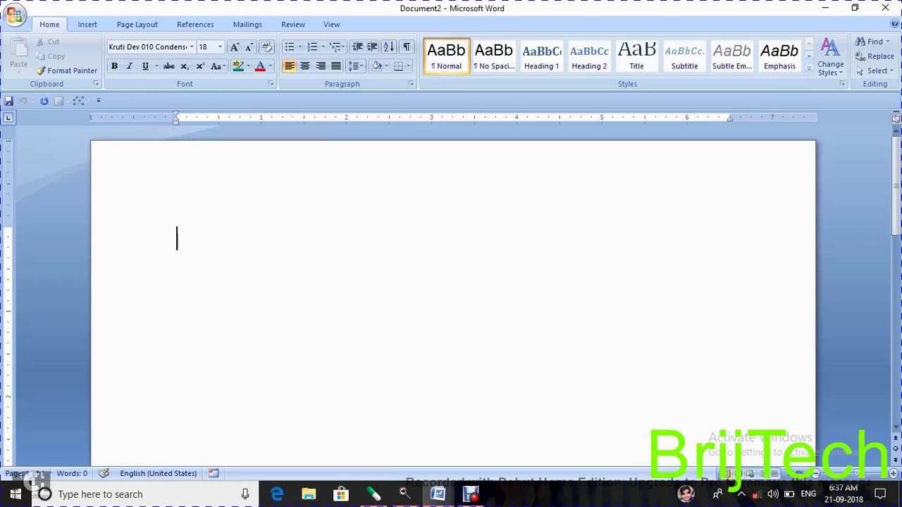
# Insert arched-style WordArt and type 'Tata Institute of TEchnology'
pyautogui.click(88, 24)
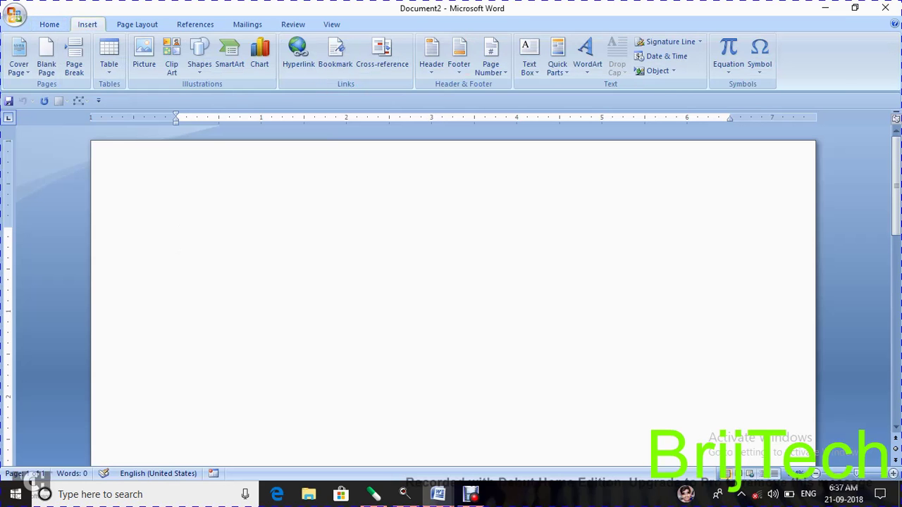
pyautogui.click(587, 57)
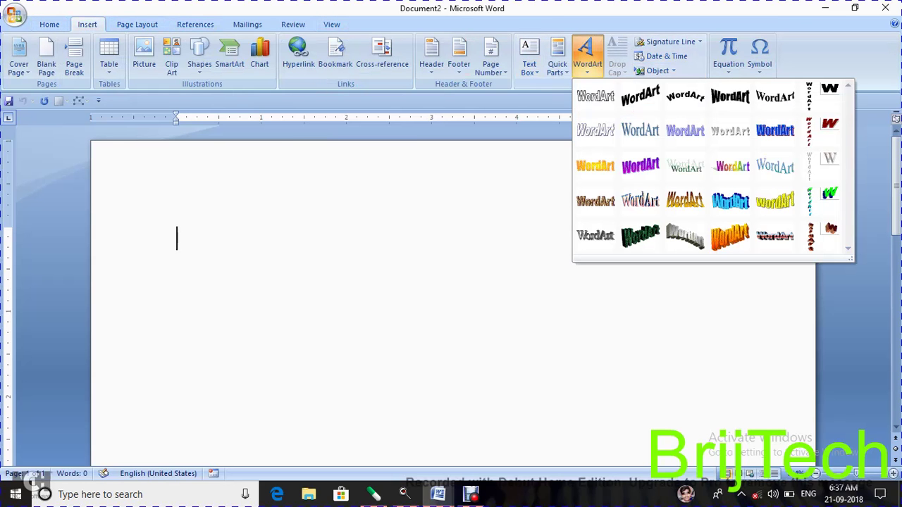
pyautogui.click(685, 95)
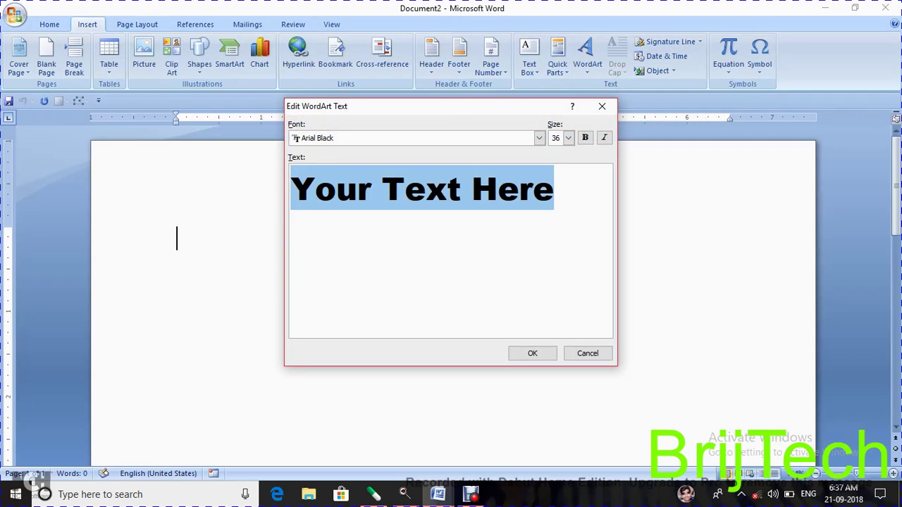
pyautogui.press('BackSpace')
pyautogui.write('T')
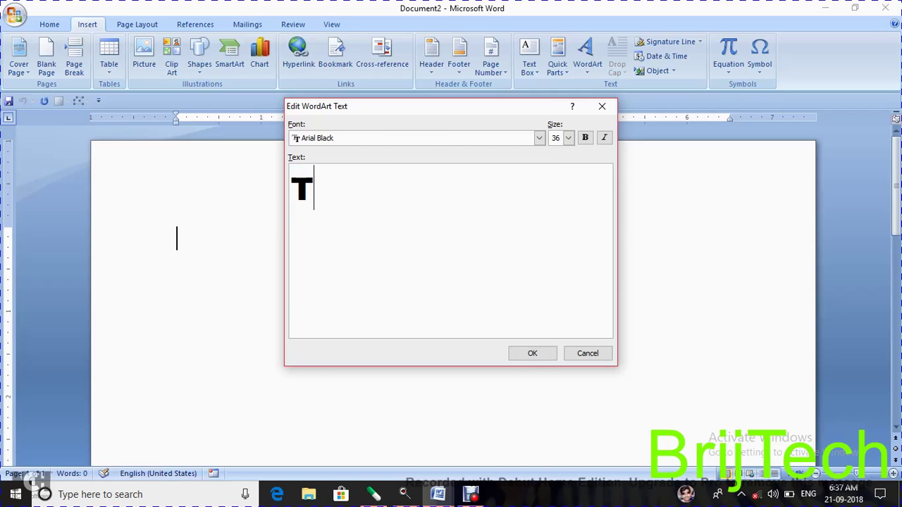
pyautogui.write('ata')
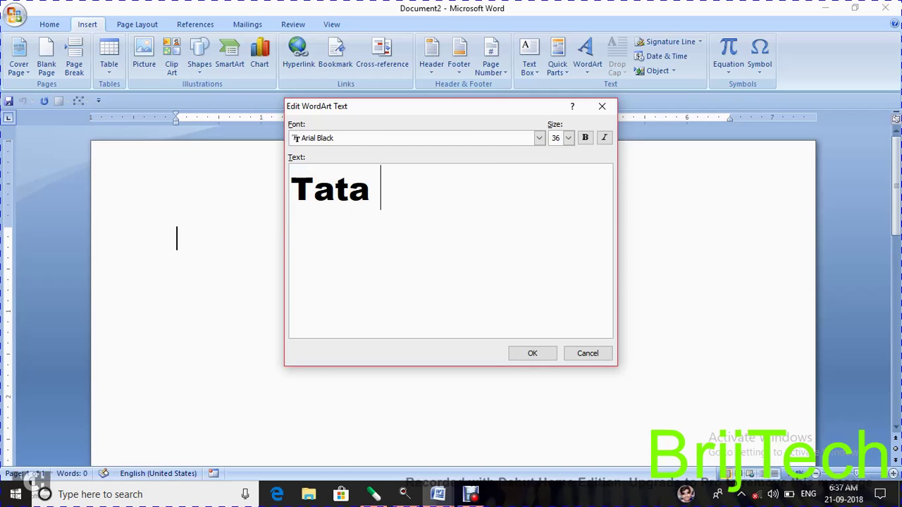
pyautogui.write(' Insti')
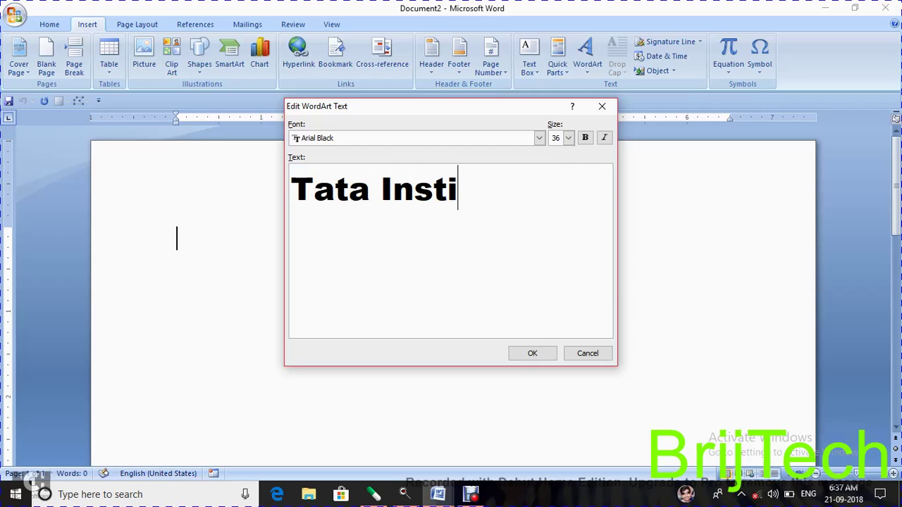
pyautogui.write('tute ')
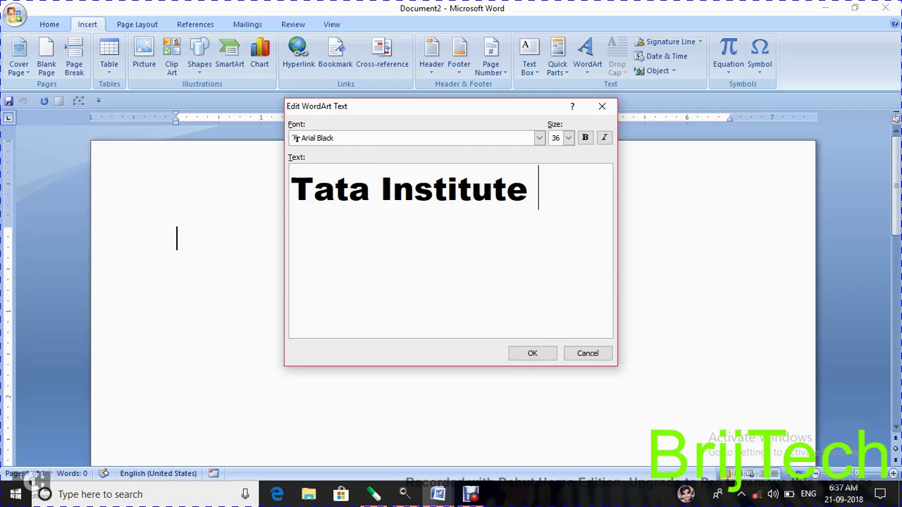
pyautogui.write('of TE')
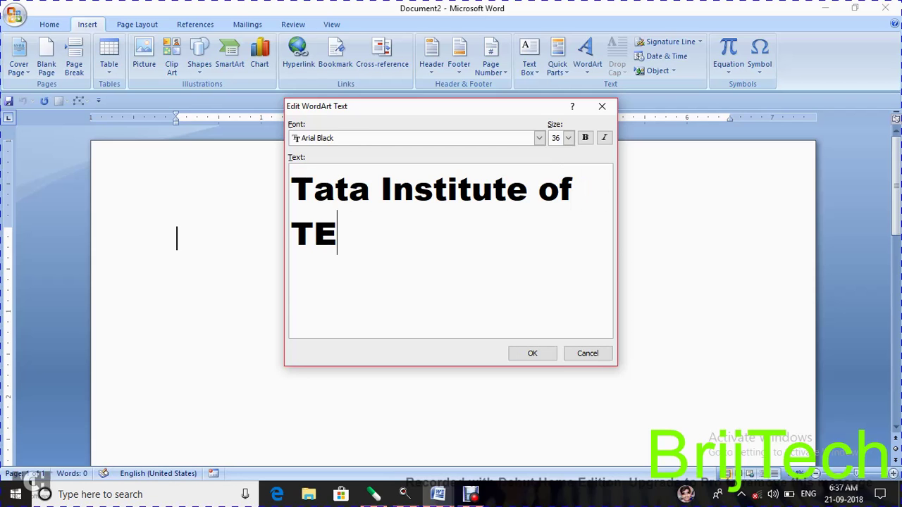
pyautogui.write('chnolo')
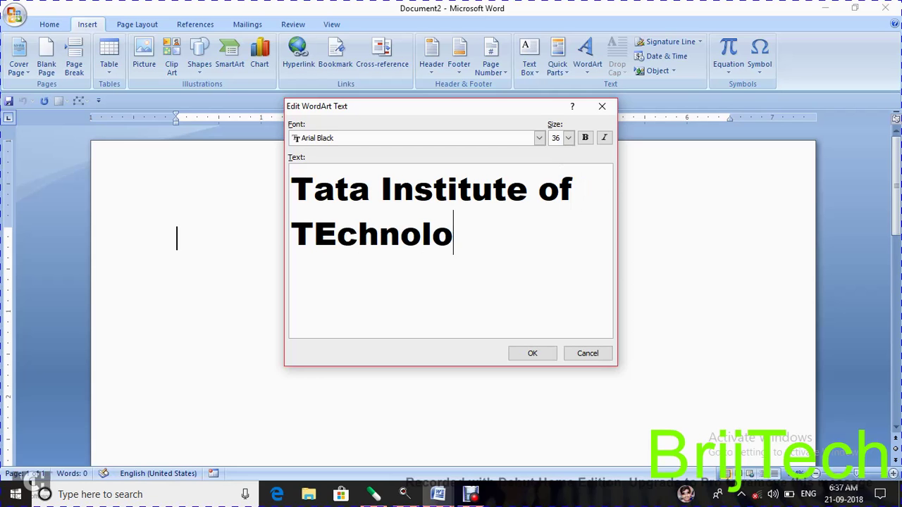
pyautogui.write('gy')
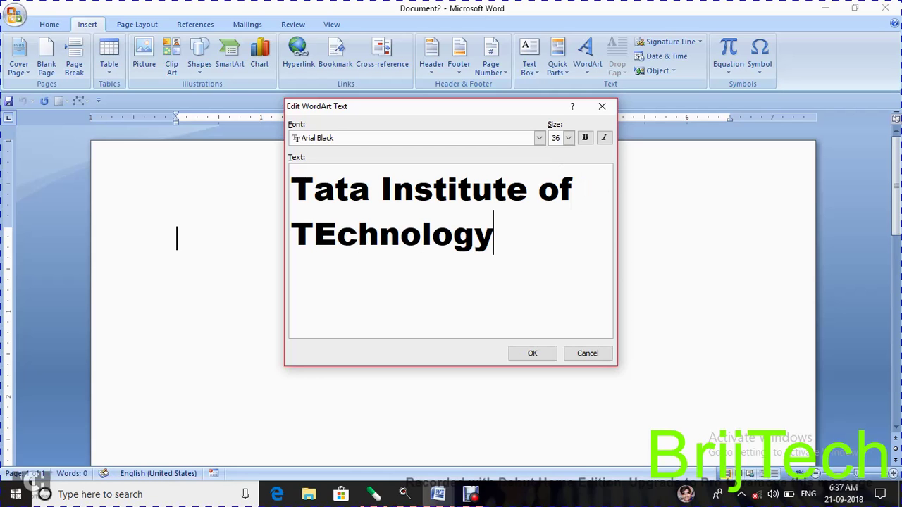
# Correct 'TEchnology' to 'Technology' and insert the WordArt into the page
pyautogui.press('Left')
pyautogui.press('Left')
pyautogui.press('Left')
pyautogui.hotkey('ctrl', 'Left')
pyautogui.press('Left')
pyautogui.press('Left')
pyautogui.press('Right')
pyautogui.press('Right')
pyautogui.press('Right')
pyautogui.press('BackSpace')
pyautogui.write('e')
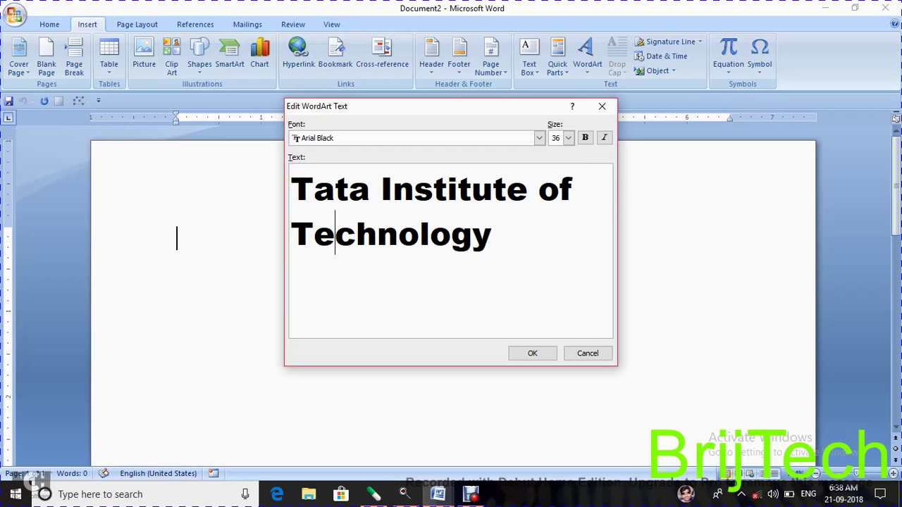
pyautogui.press('Right')
pyautogui.press('Right')
pyautogui.press('Right')
pyautogui.press('Right')
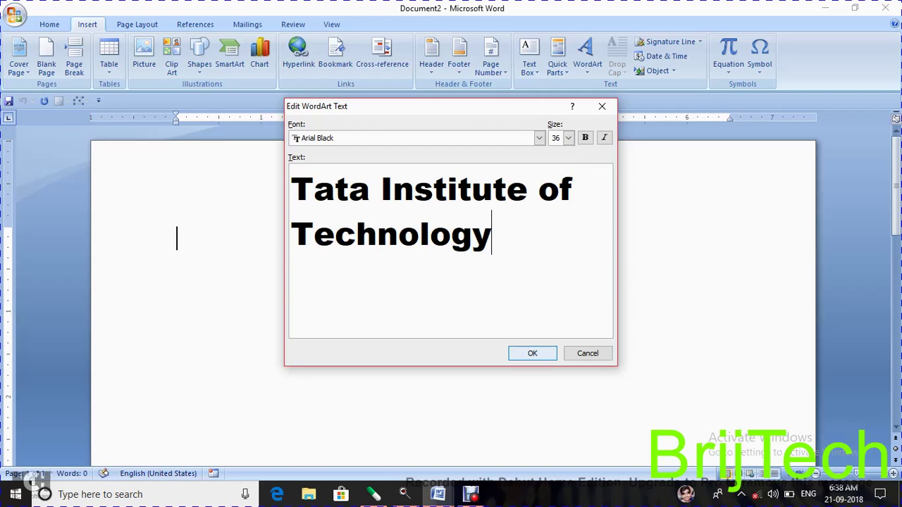
pyautogui.click(532, 353)
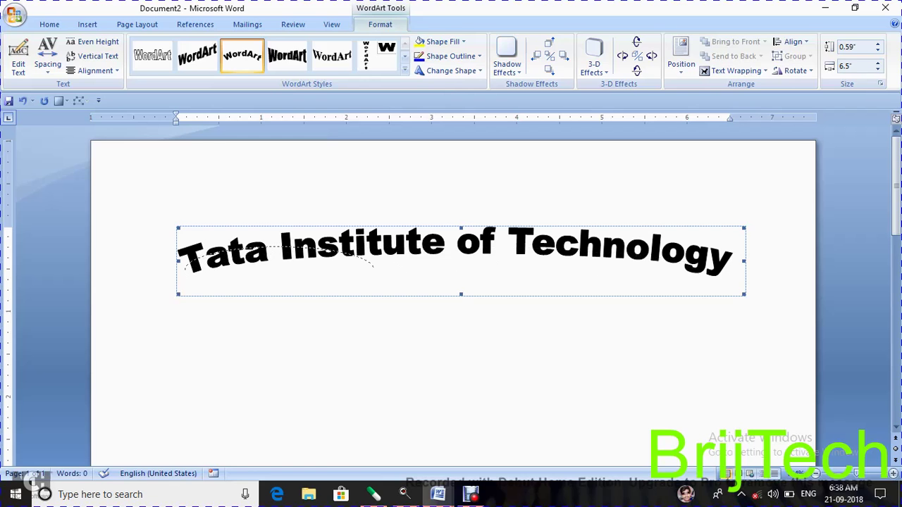
# Shrink the WordArt to about 1.34" by 1.15", set it Behind Text, and bend it into a tighter arch
pyautogui.moveTo(405, 271); pyautogui.dragTo(352, 276)
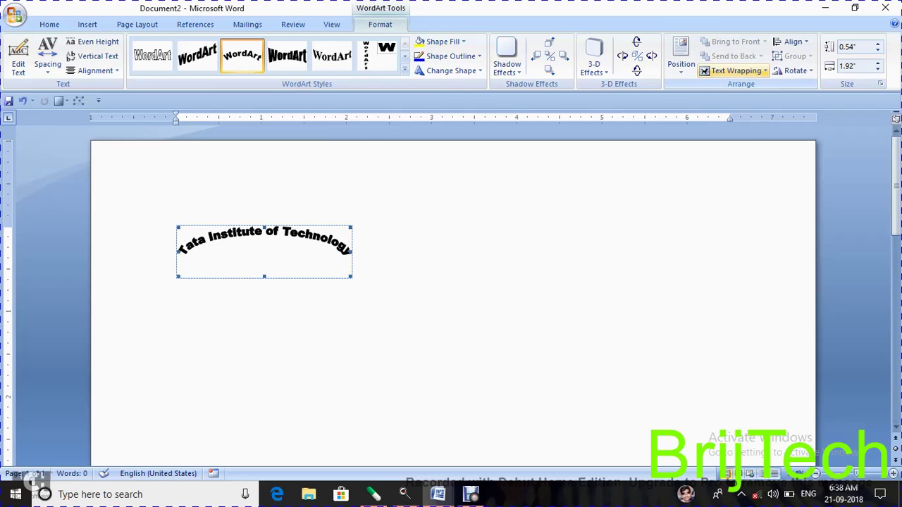
pyautogui.click(733, 70)
pyautogui.click(740, 131)
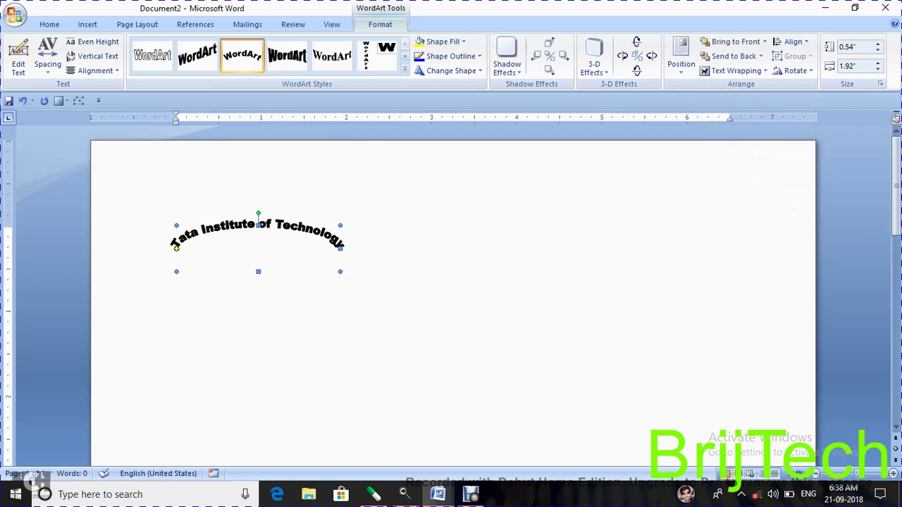
pyautogui.moveTo(267, 250)
pyautogui.mouseDown()
pyautogui.moveTo(259, 272)
pyautogui.moveTo(284, 283)
pyautogui.moveTo(275, 280)
pyautogui.mouseUp()
pyautogui.press('Escape')
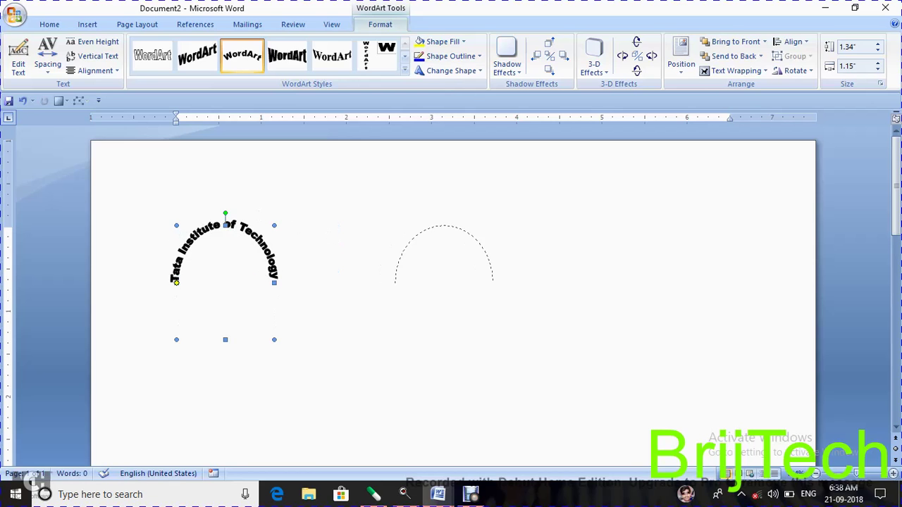
# Center the arched heading on the page and resize it to about 1.4" by 1.21"
pyautogui.moveTo(204, 236); pyautogui.dragTo(404, 230)
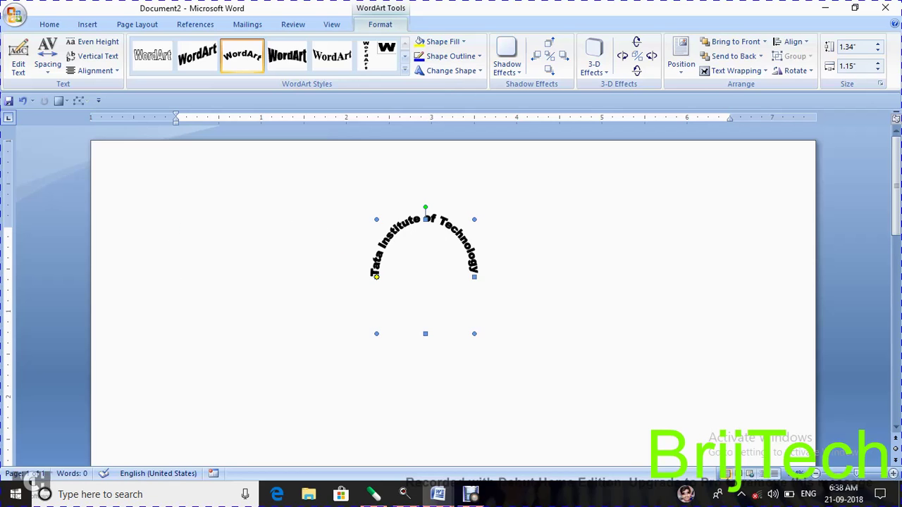
pyautogui.moveTo(474, 276); pyautogui.dragTo(479, 276)
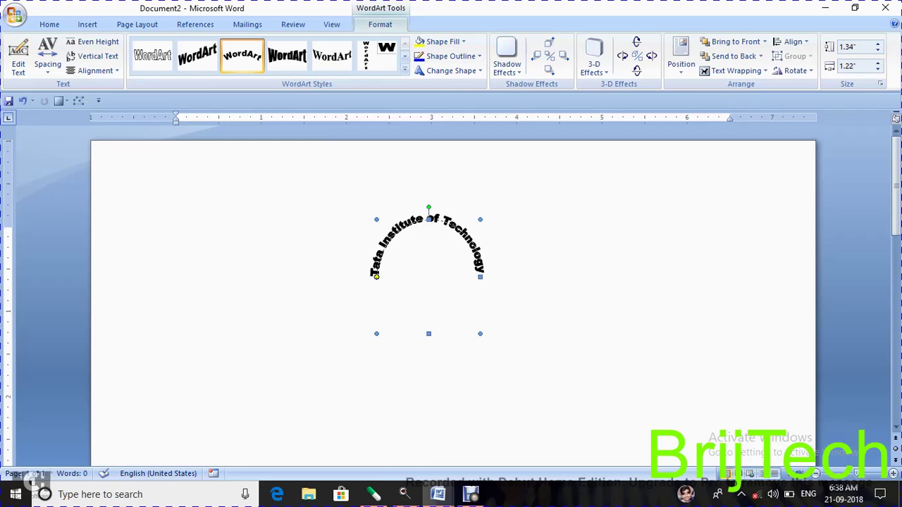
pyautogui.moveTo(480, 334); pyautogui.dragTo(487, 344)
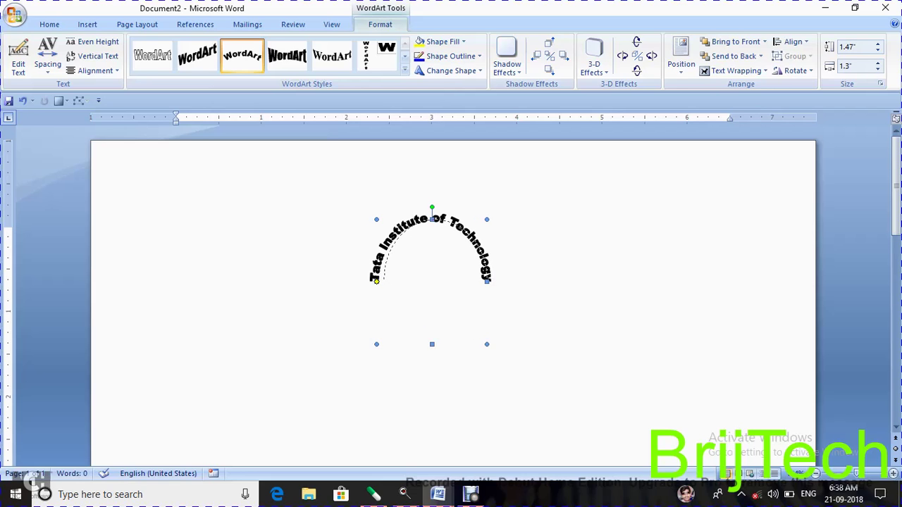
pyautogui.moveTo(376, 344); pyautogui.dragTo(384, 339)
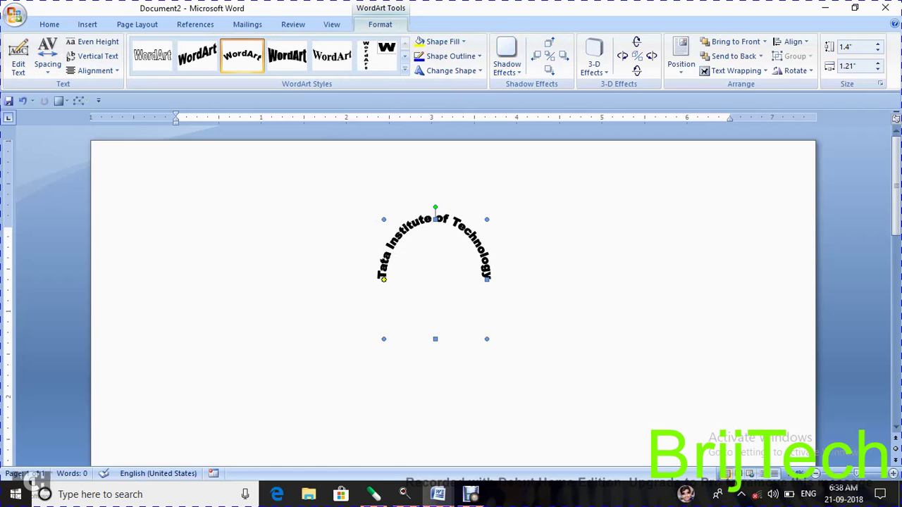
pyautogui.click(405, 69)
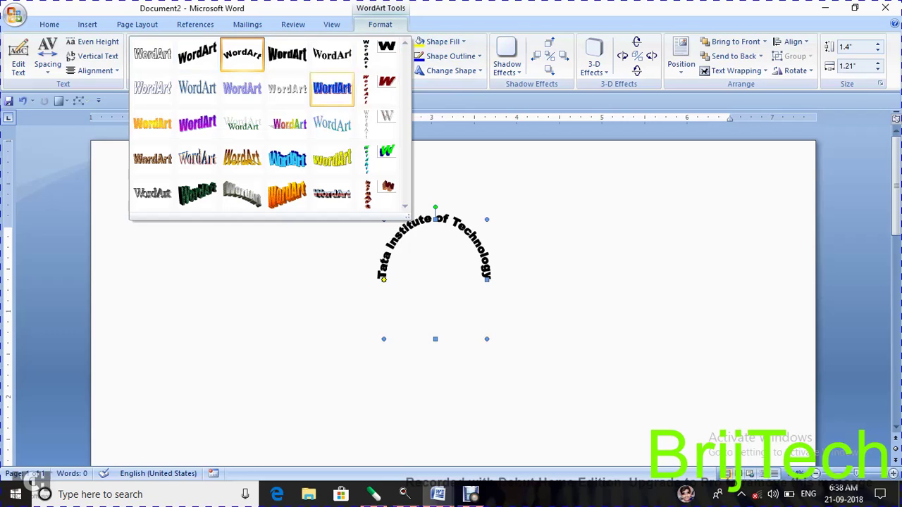
pyautogui.press('Escape')
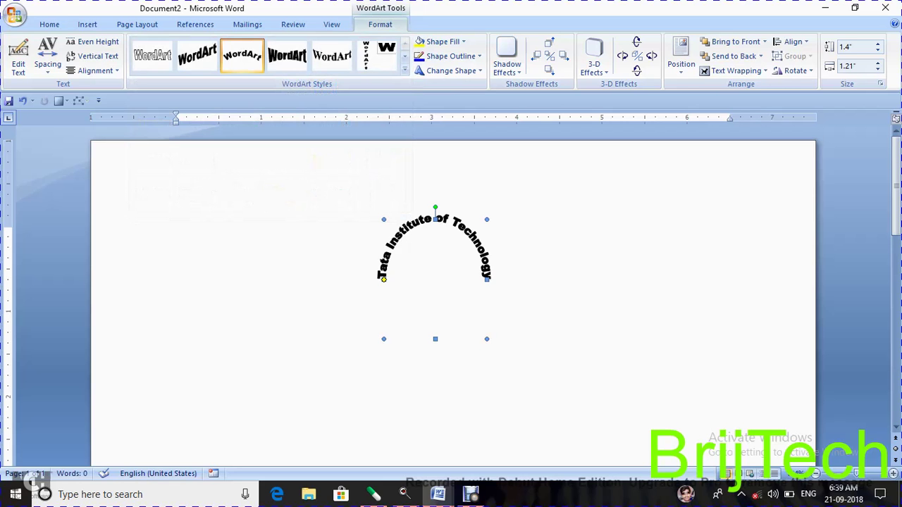
pyautogui.click(177, 238)
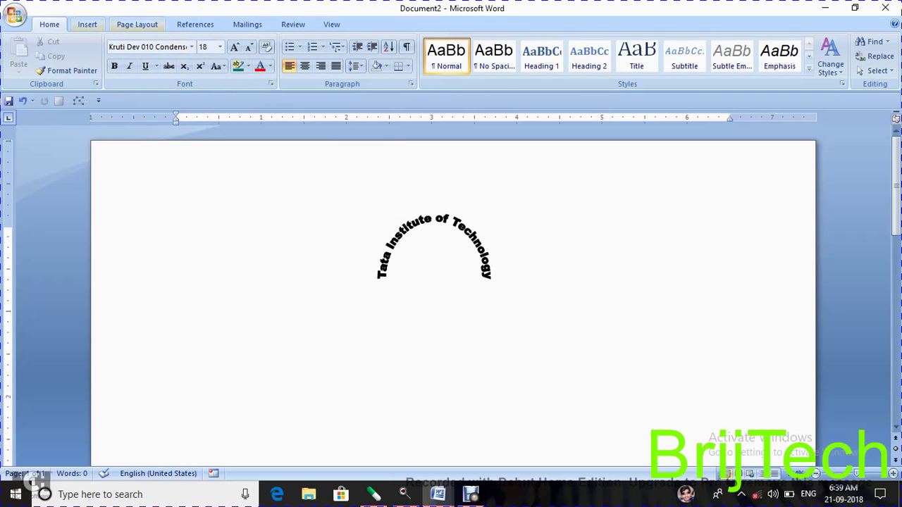
# Draw an oval around the arched title and narrow its sides into a circle
pyautogui.click(87, 24)
pyautogui.click(199, 55)
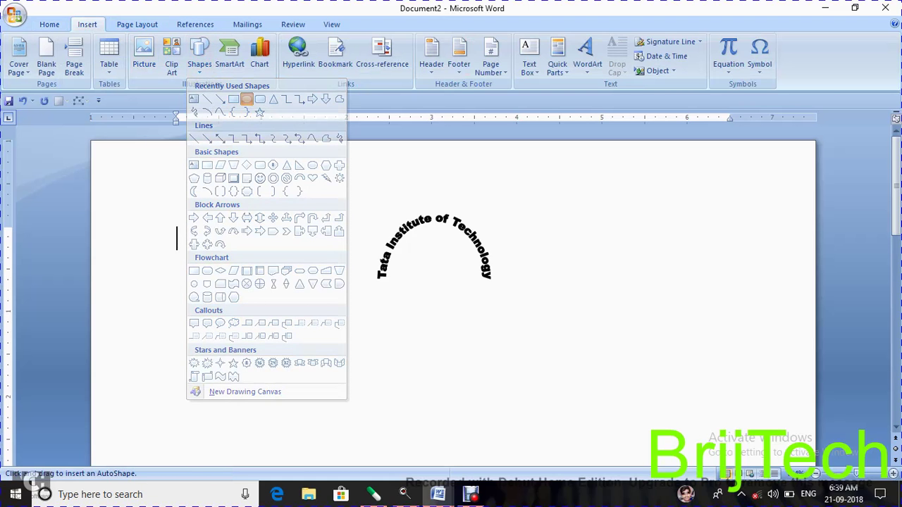
pyautogui.click(246, 99)
pyautogui.moveTo(362, 212); pyautogui.dragTo(512, 329)
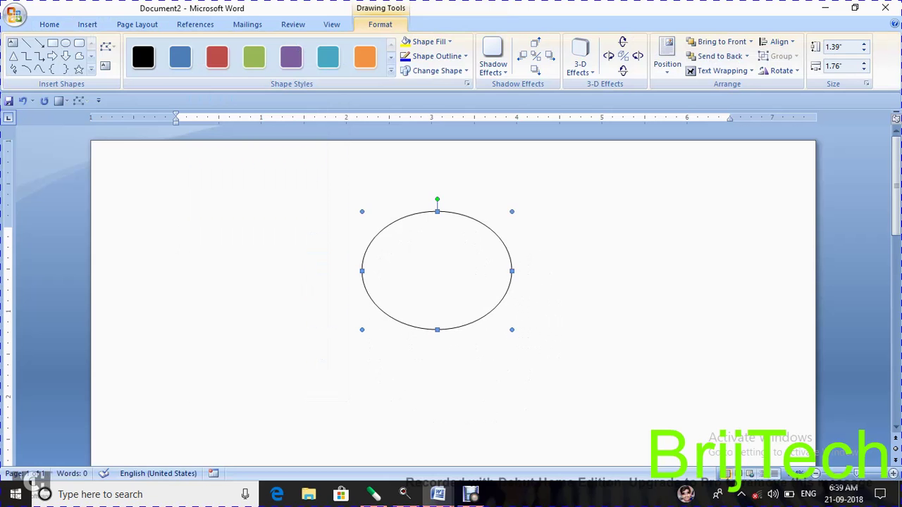
pyautogui.moveTo(511, 271); pyautogui.dragTo(495, 270)
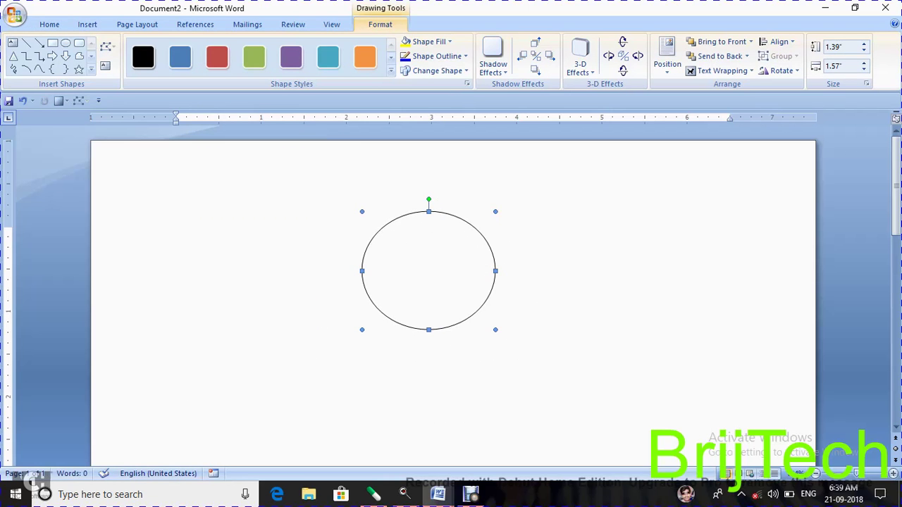
pyautogui.moveTo(363, 271); pyautogui.dragTo(379, 270)
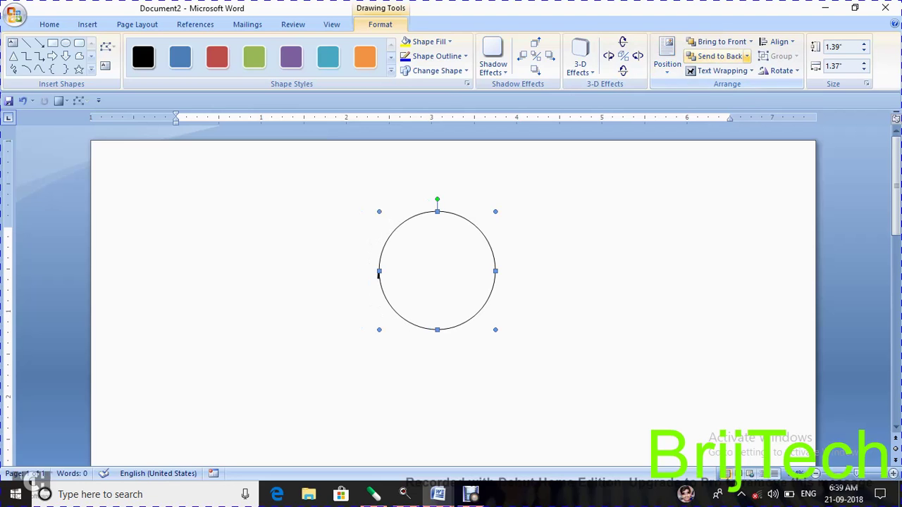
# Send the circle behind the text
pyautogui.click(746, 56)
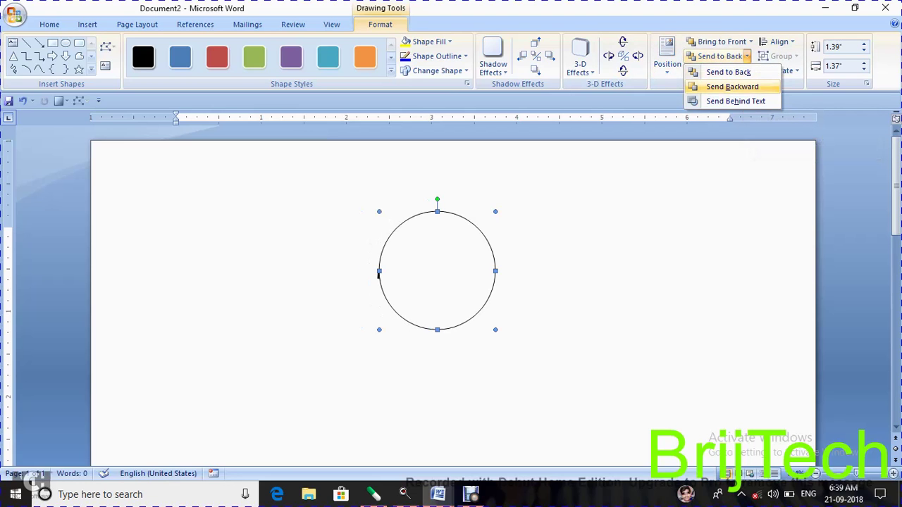
pyautogui.click(732, 86)
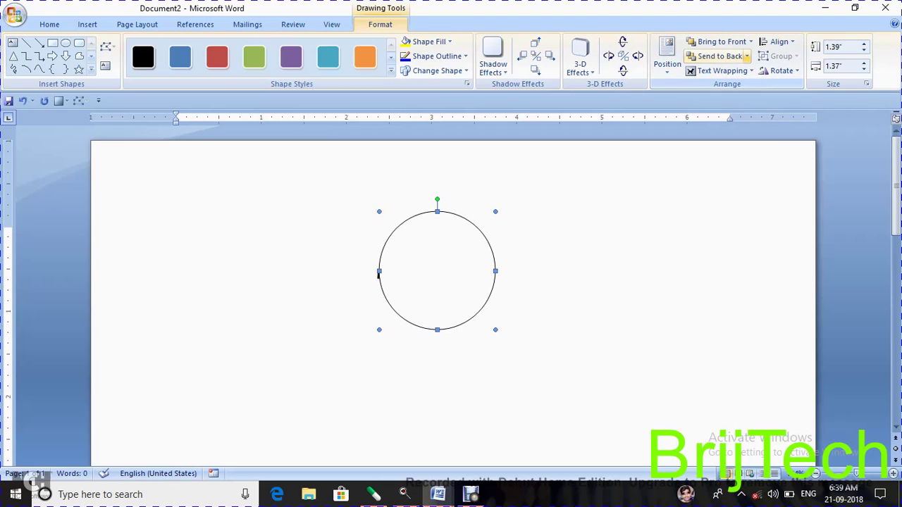
pyautogui.click(746, 56)
pyautogui.click(737, 101)
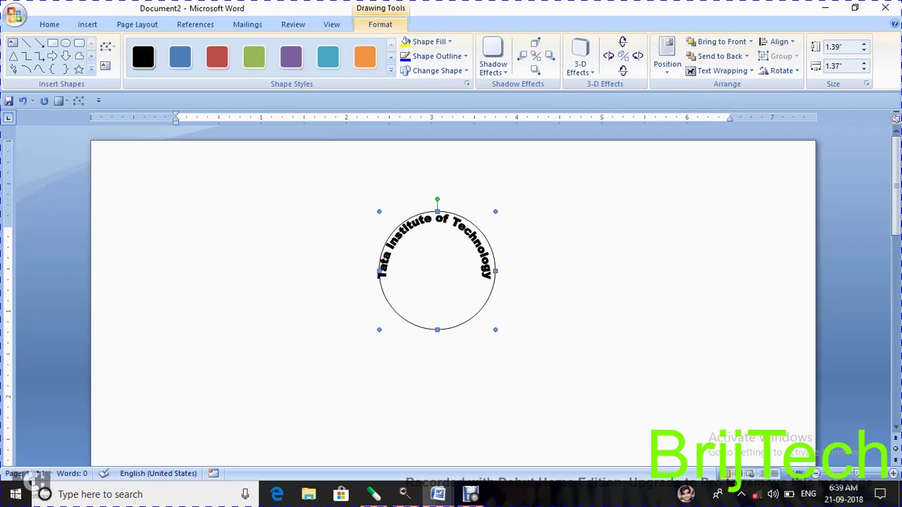
pyautogui.click(178, 238)
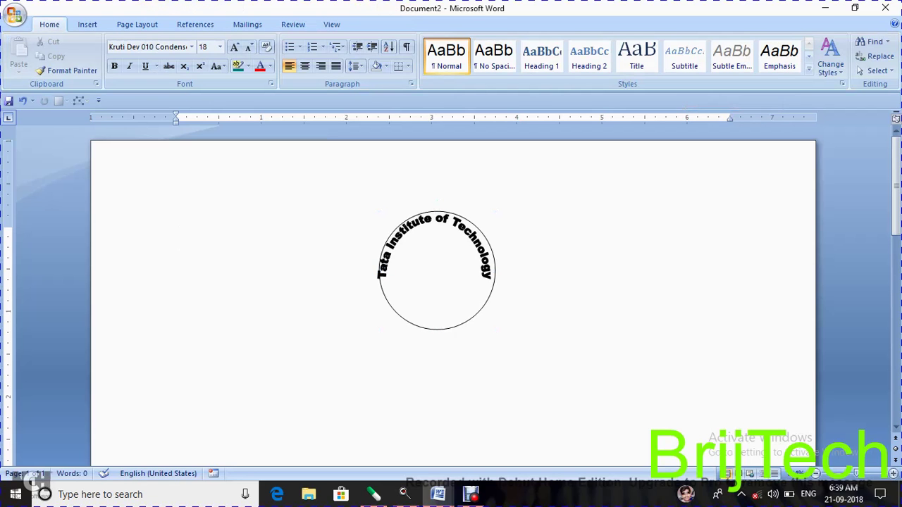
# Enlarge the circle to about 1.52" wide by 1.5" tall
pyautogui.click(436, 329)
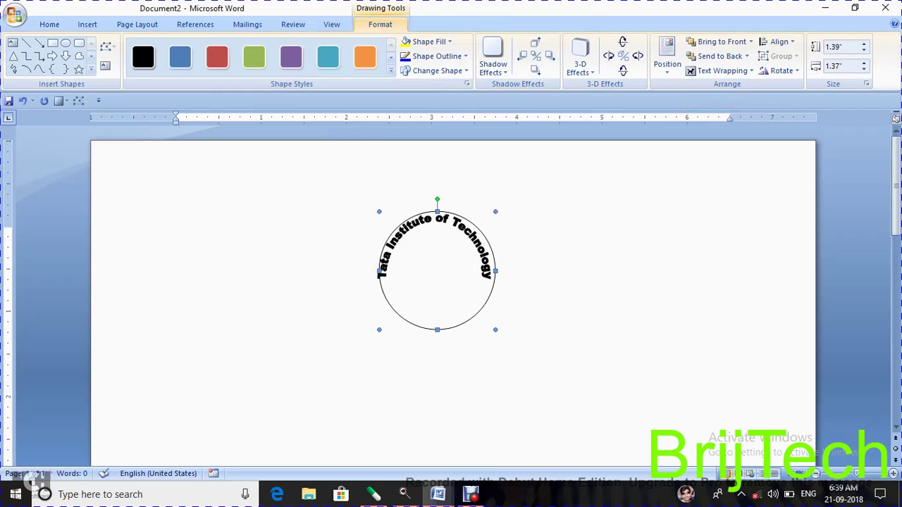
pyautogui.moveTo(437, 329); pyautogui.dragTo(431, 329)
pyautogui.moveTo(379, 270); pyautogui.dragTo(372, 270)
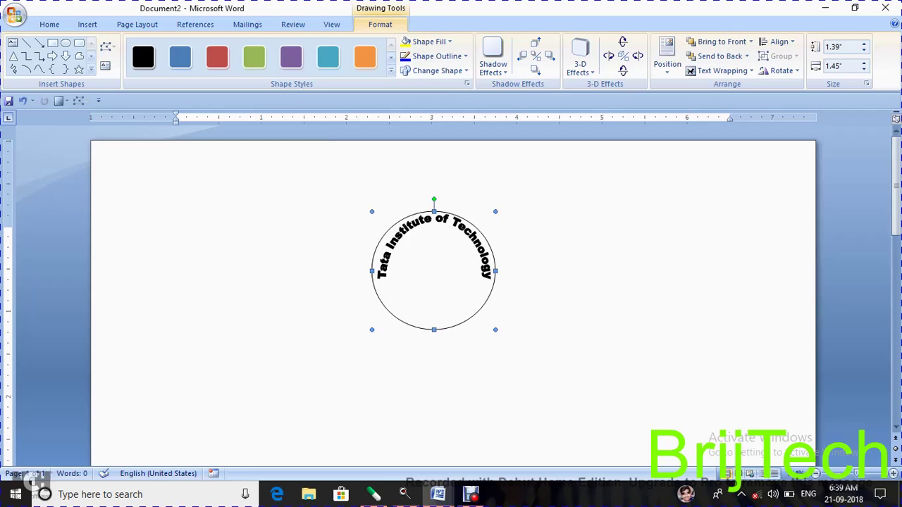
pyautogui.moveTo(434, 212); pyautogui.dragTo(434, 202)
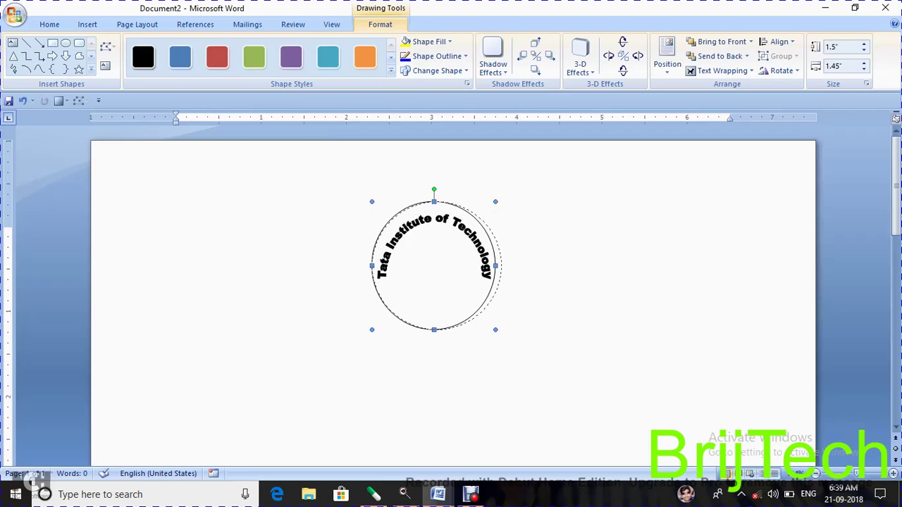
pyautogui.moveTo(496, 266); pyautogui.dragTo(500, 265)
pyautogui.click(423, 224)
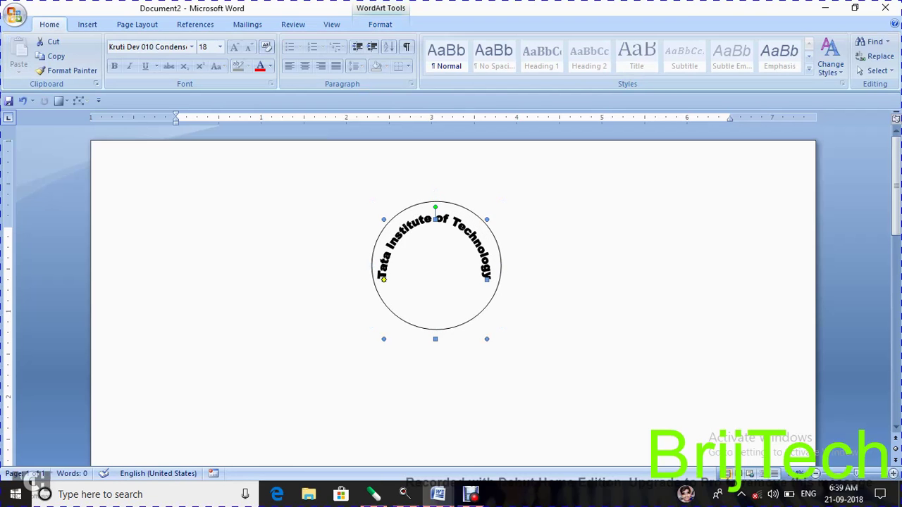
# Nudge the arched title to the circle's centre and make the circle slightly taller with Shift+Up
pyautogui.moveTo(425, 219); pyautogui.dragTo(430, 215)
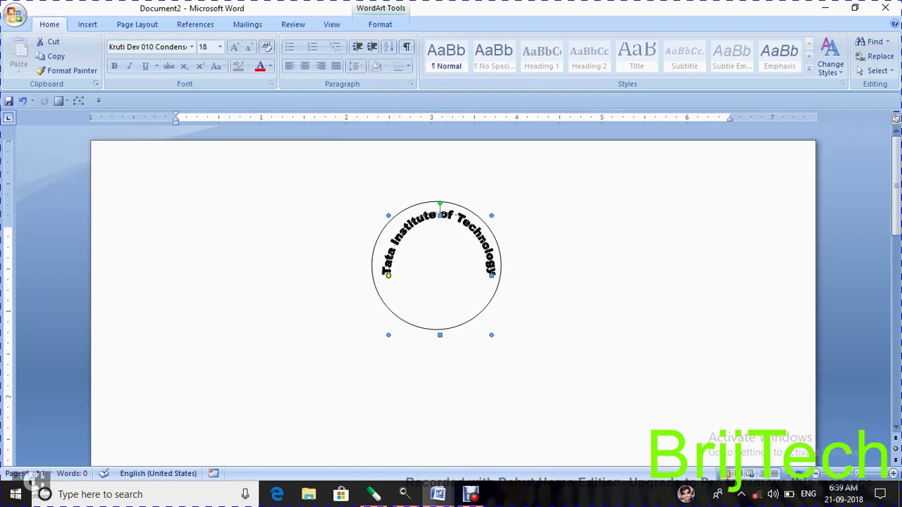
pyautogui.moveTo(421, 215); pyautogui.dragTo(416, 212)
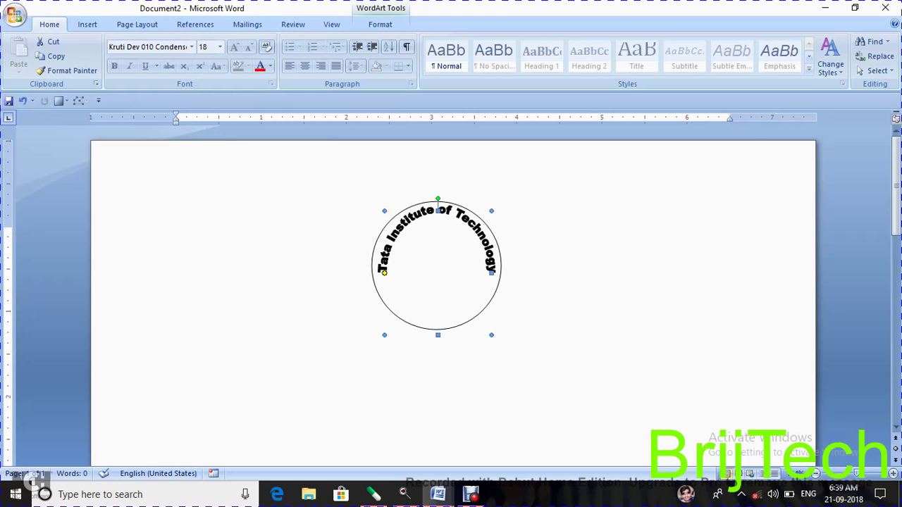
pyautogui.press('Tab')
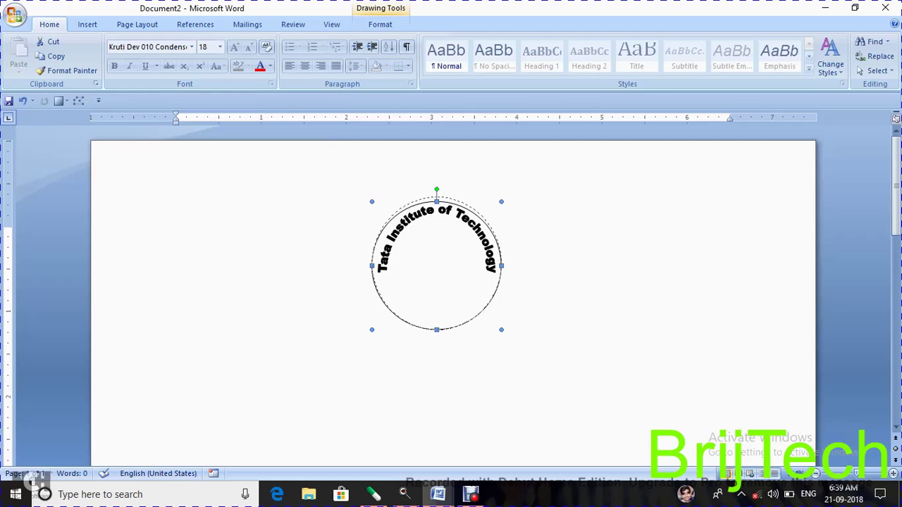
pyautogui.hotkey('shift', 'Up')
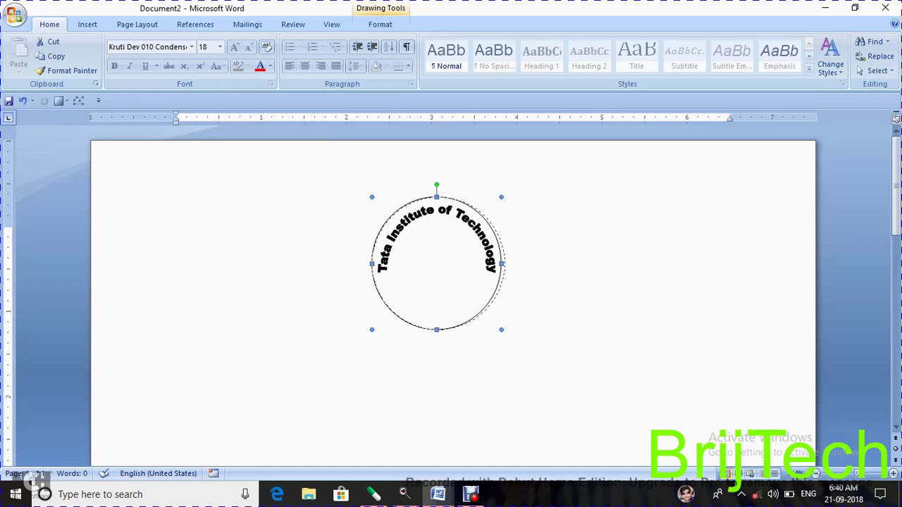
pyautogui.click(176, 238)
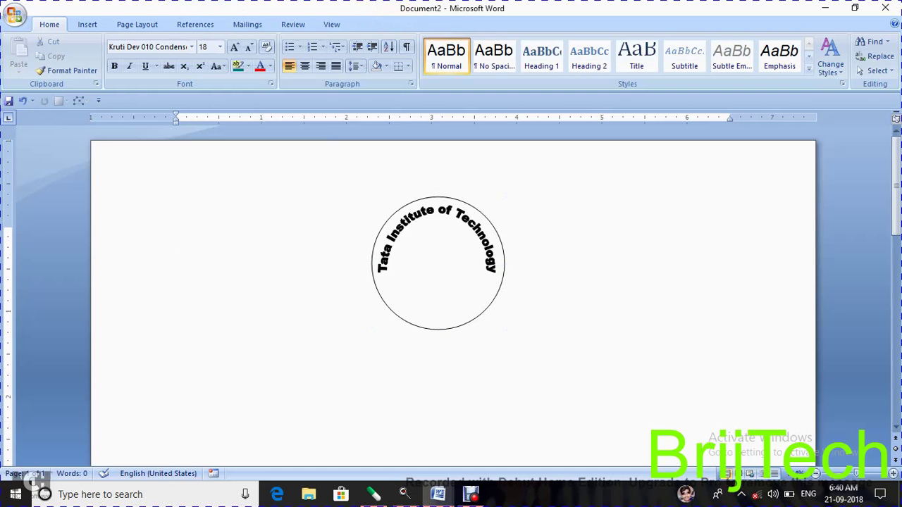
# Copy the circle and shrink the copy into a round inner circle centred inside the first
pyautogui.click(422, 215)
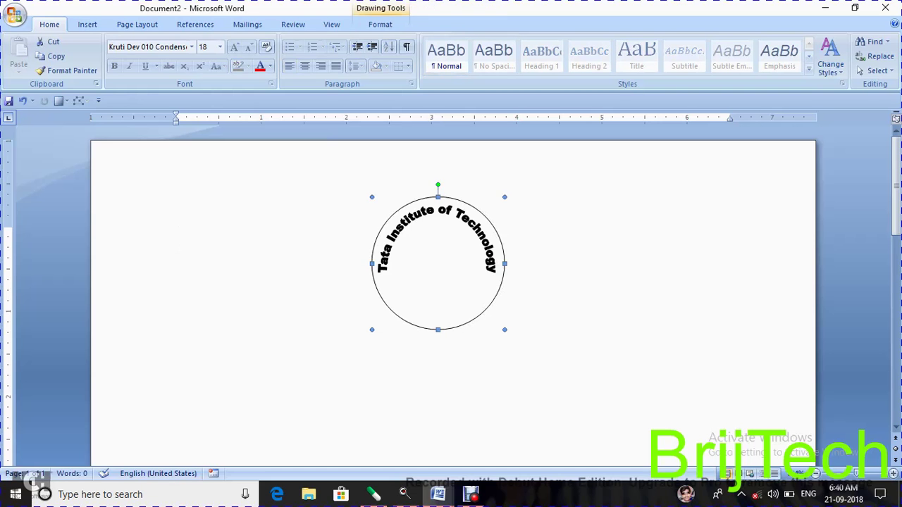
pyautogui.hotkey('ctrl', 'c')
pyautogui.hotkey('ctrl', 'v')
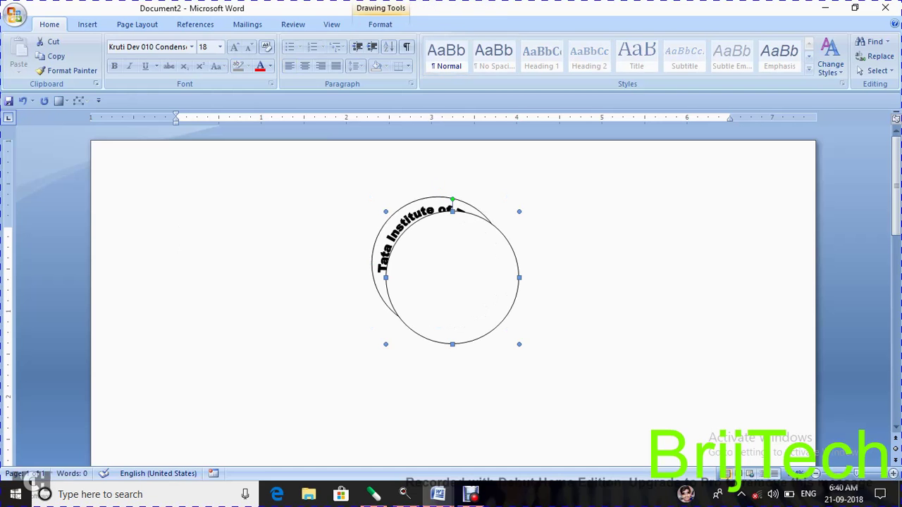
pyautogui.moveTo(518, 278); pyautogui.dragTo(474, 277)
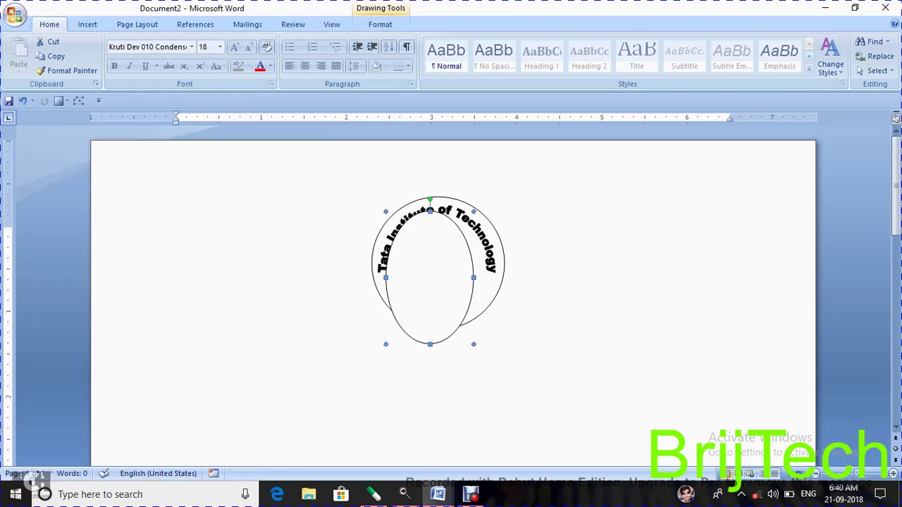
pyautogui.moveTo(430, 211); pyautogui.dragTo(439, 270)
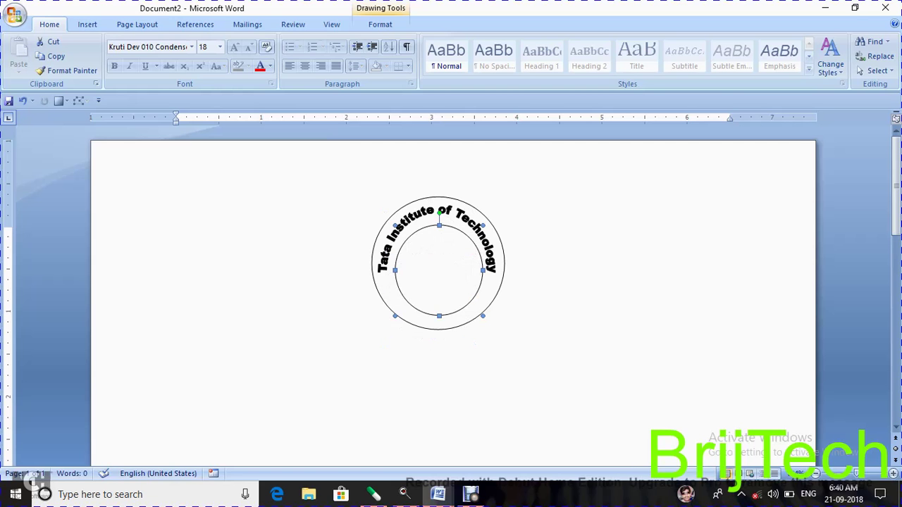
pyautogui.moveTo(439, 315); pyautogui.dragTo(439, 301)
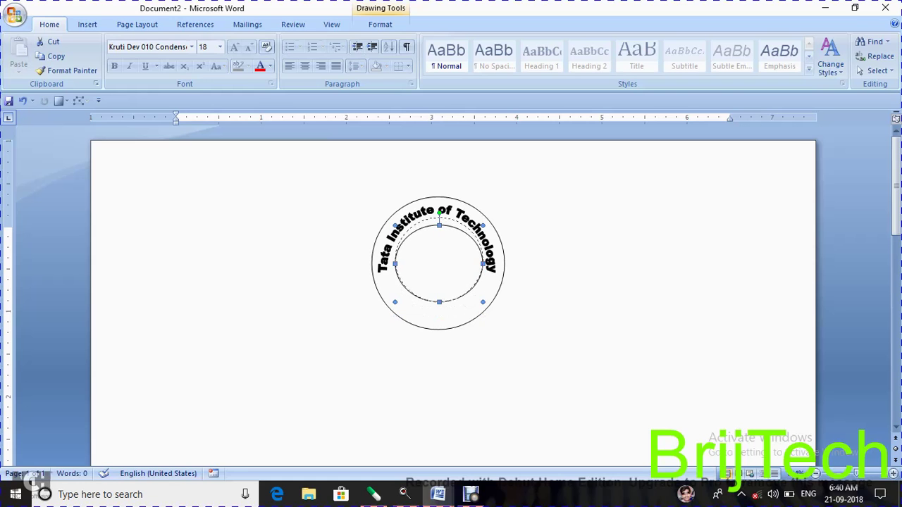
pyautogui.moveTo(439, 224); pyautogui.dragTo(439, 220)
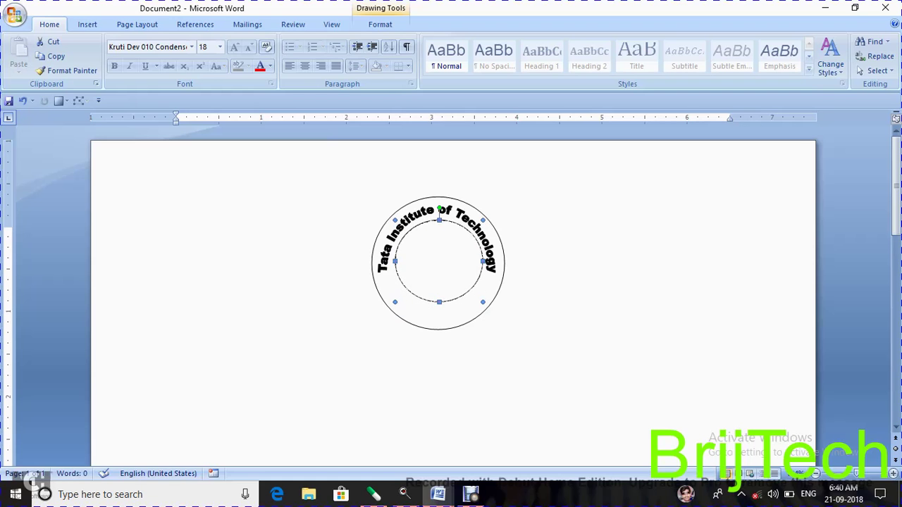
pyautogui.moveTo(483, 261); pyautogui.dragTo(479, 261)
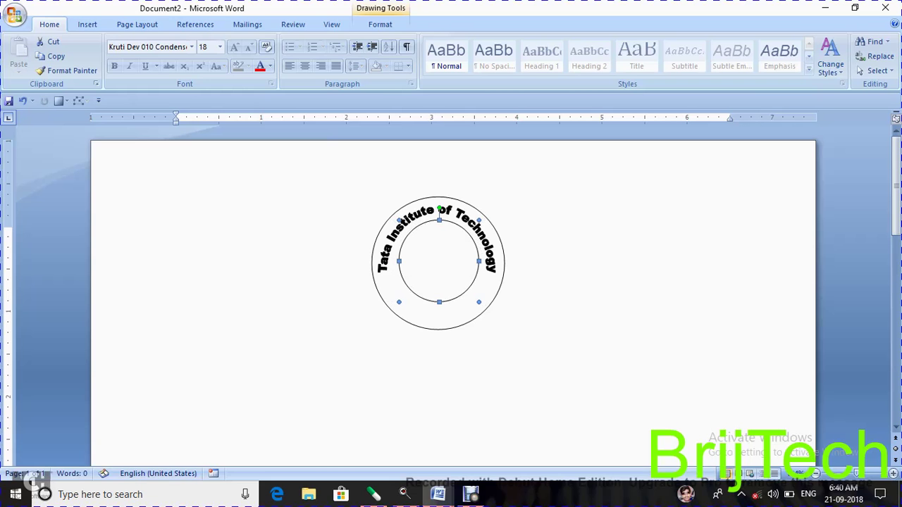
pyautogui.click(177, 238)
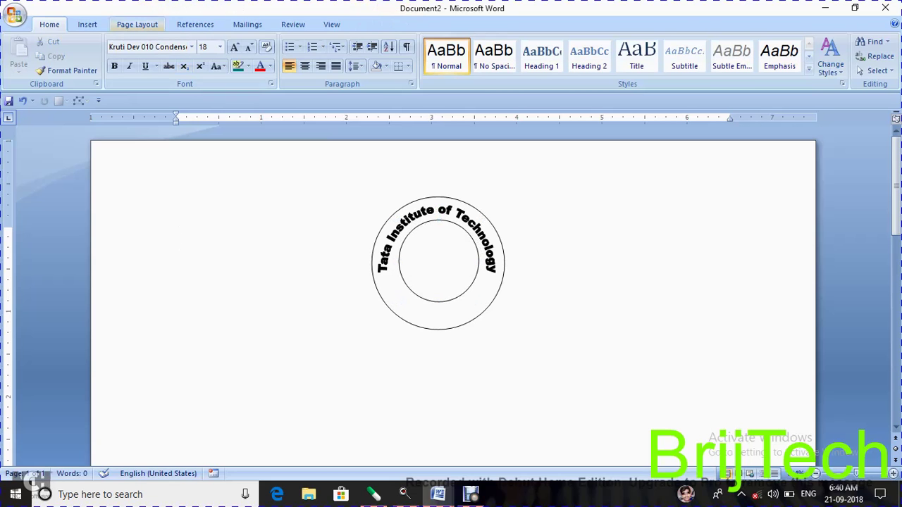
# Insert a new WordArt reading 'Sidhi'
pyautogui.click(87, 24)
pyautogui.click(587, 56)
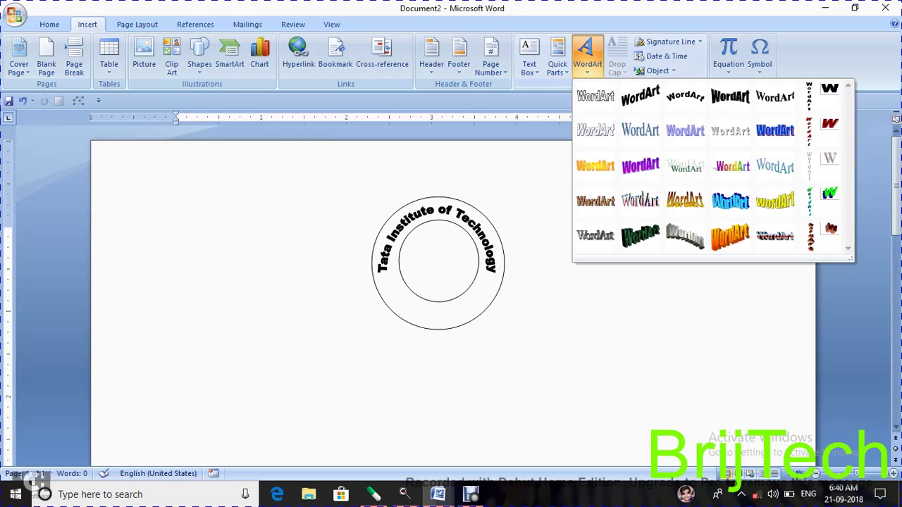
pyautogui.click(775, 97)
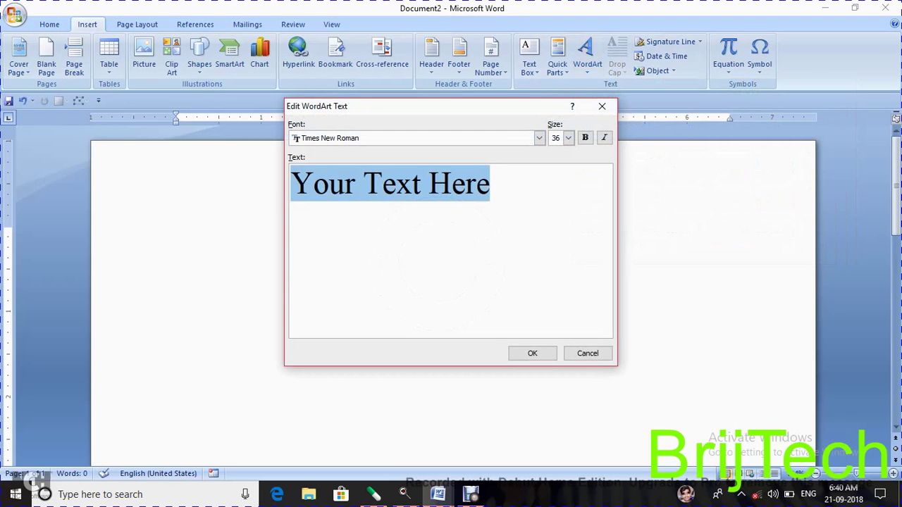
pyautogui.press('BackSpace')
pyautogui.write('S')
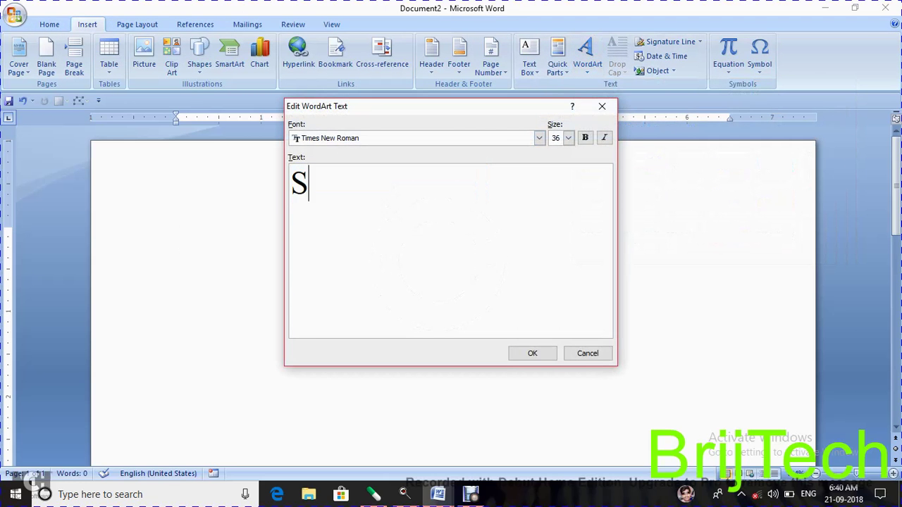
pyautogui.write('idh')
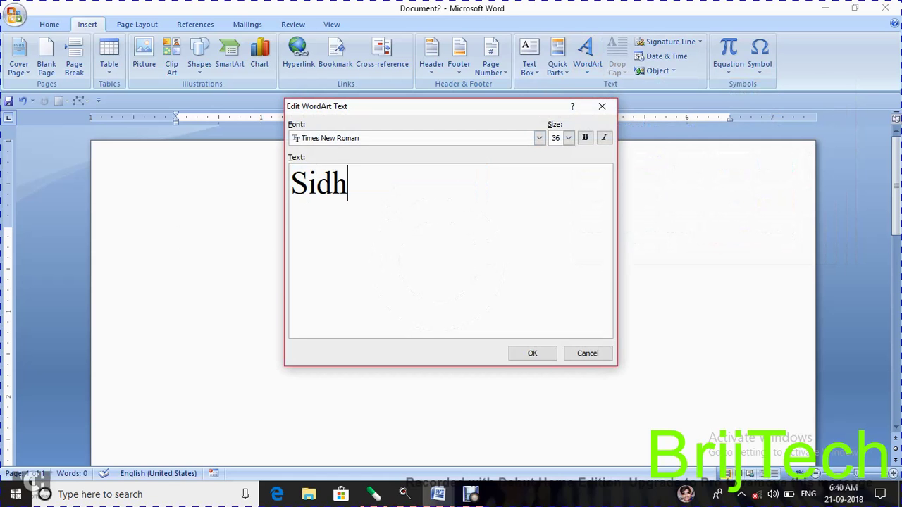
pyautogui.write('i')
pyautogui.click(532, 353)
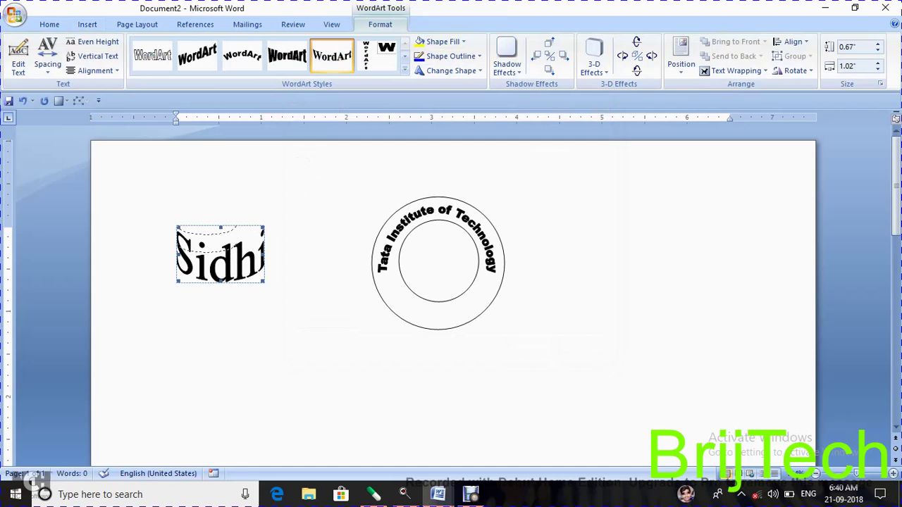
# Shrink 'Sidhi', float it via Position, and drag it into the bottom of the ring
pyautogui.moveTo(265, 282); pyautogui.dragTo(236, 251)
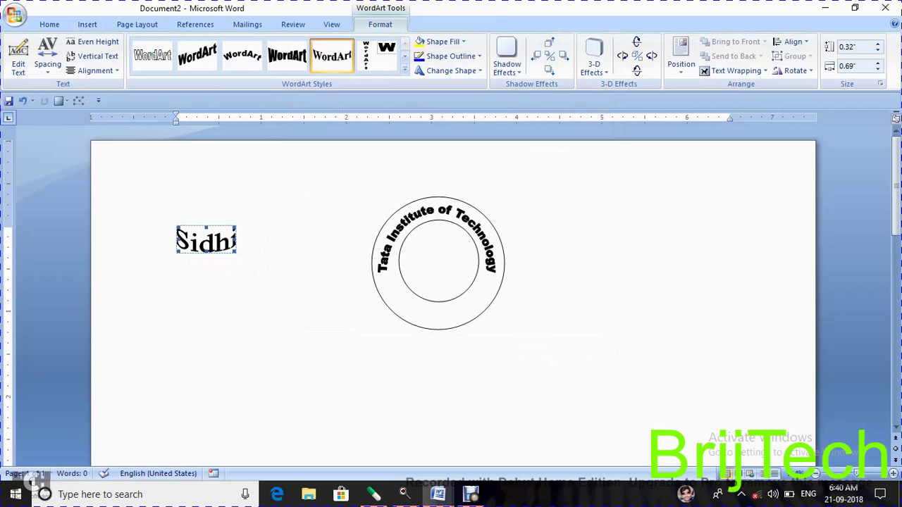
pyautogui.click(680, 57)
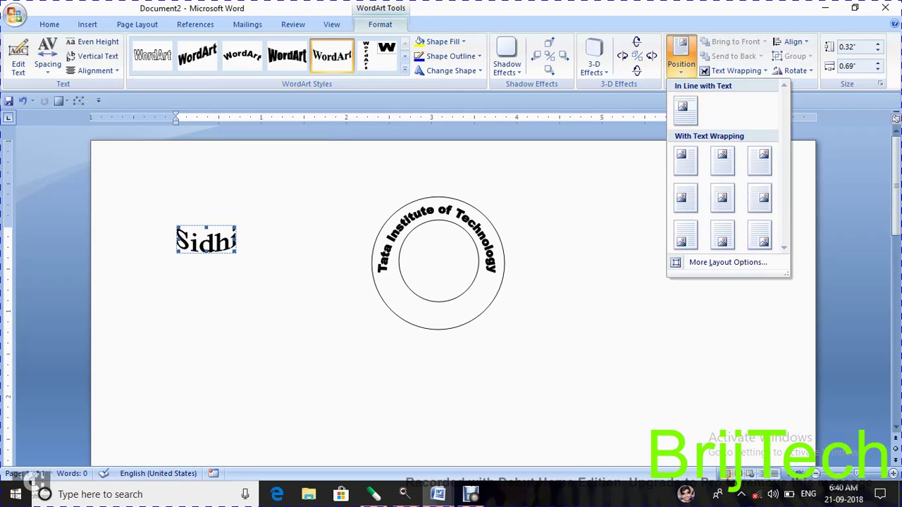
pyautogui.click(722, 161)
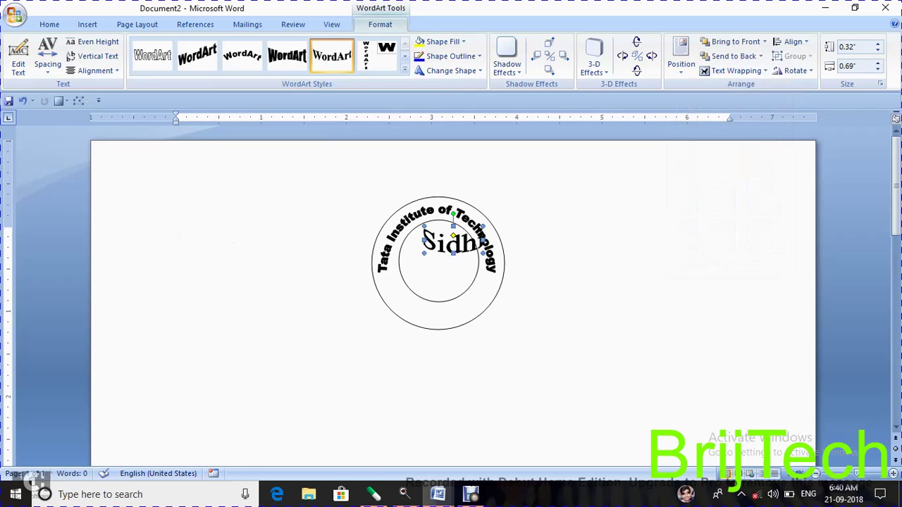
pyautogui.moveTo(428, 290); pyautogui.dragTo(437, 315)
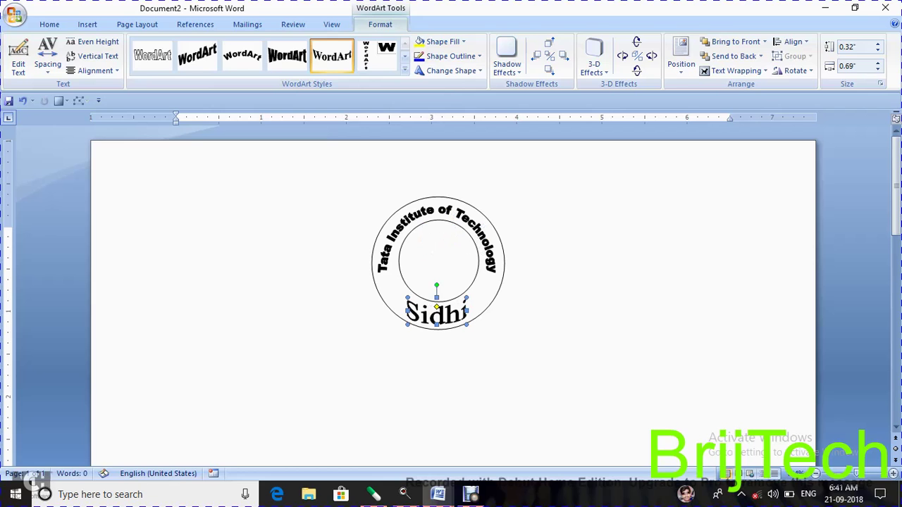
pyautogui.press('Escape')
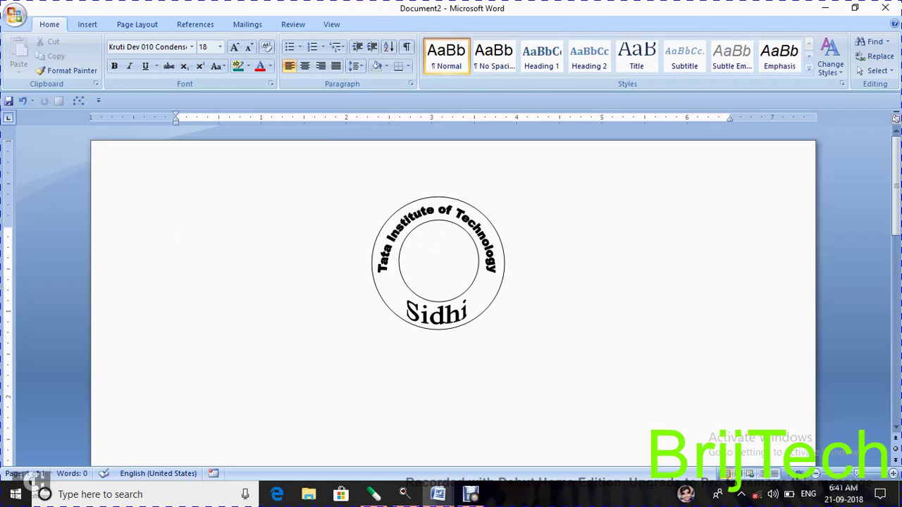
# Draw a small red five-point star with no outline on the ring's lower left, then duplicate it
pyautogui.click(88, 24)
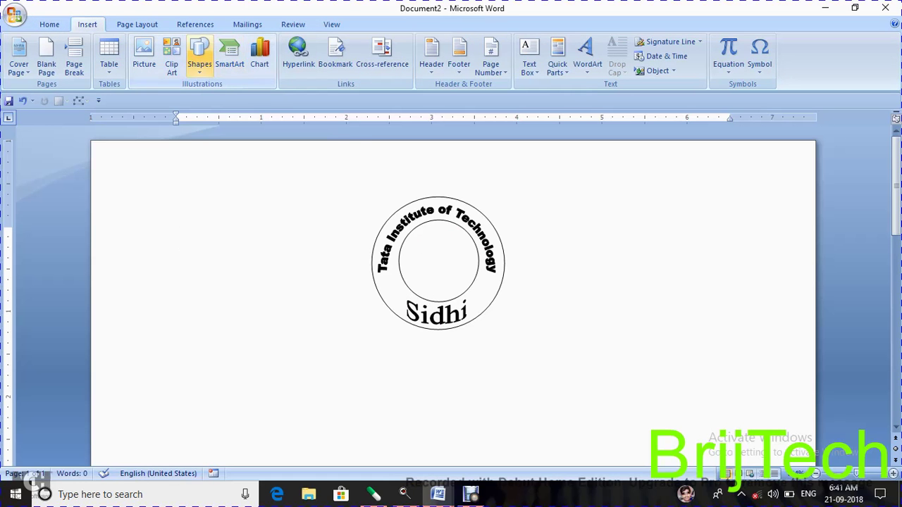
pyautogui.click(199, 57)
pyautogui.click(260, 112)
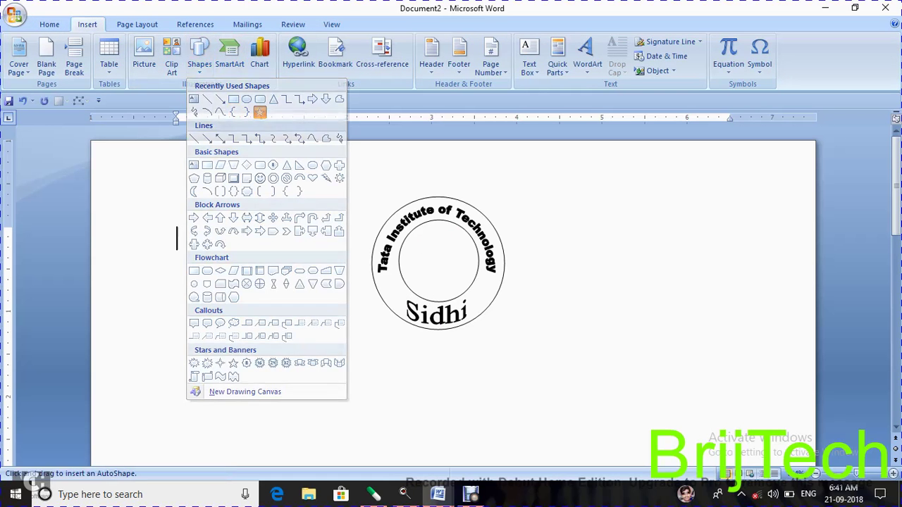
pyautogui.moveTo(308, 210); pyautogui.dragTo(324, 226)
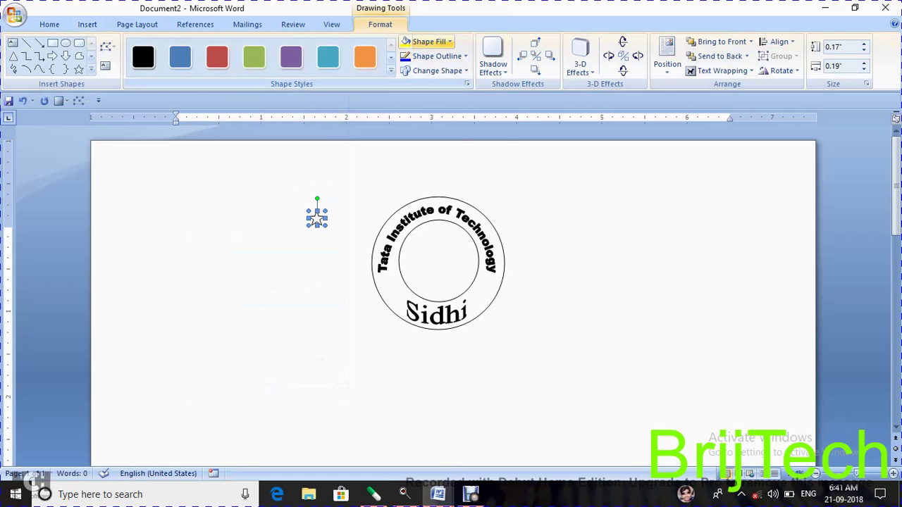
pyautogui.click(427, 41)
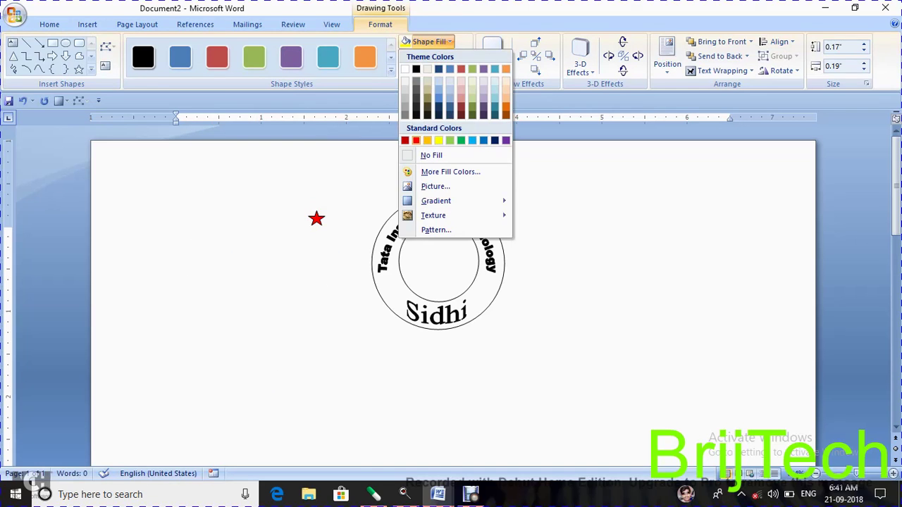
pyautogui.click(415, 140)
pyautogui.click(434, 55)
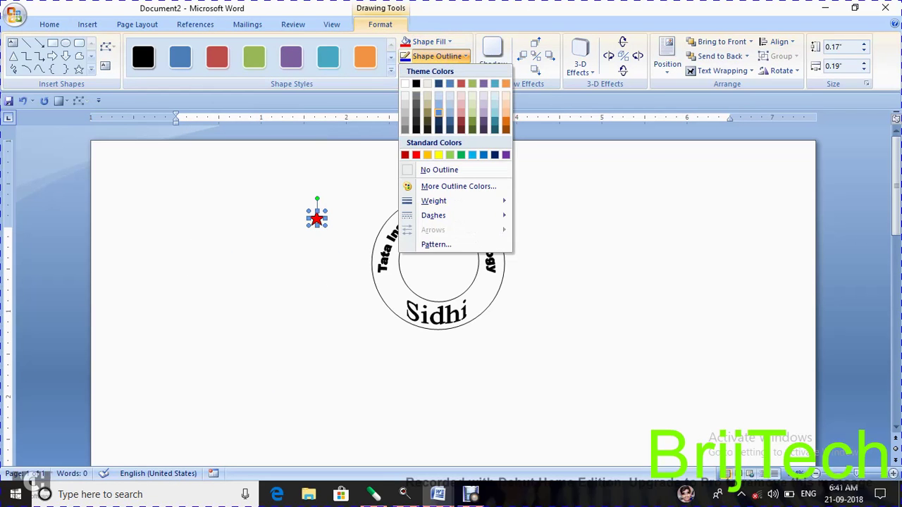
pyautogui.click(439, 170)
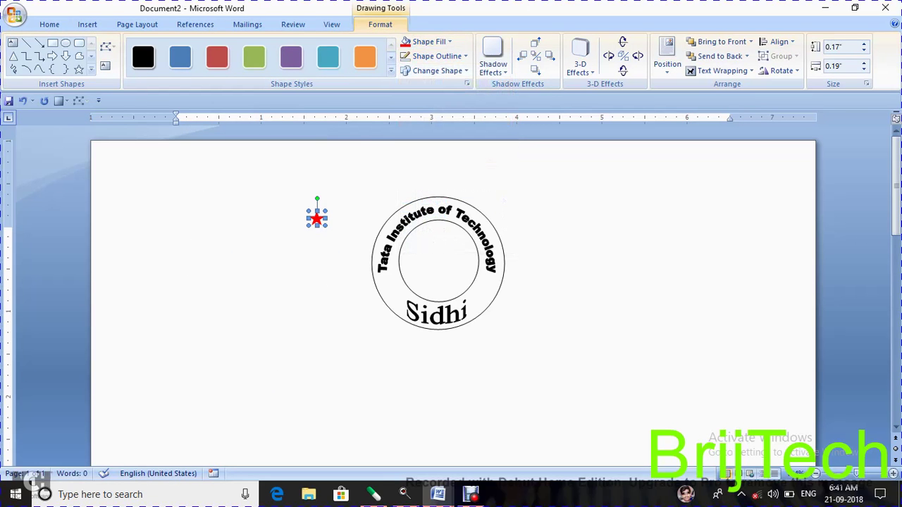
pyautogui.moveTo(316, 218); pyautogui.dragTo(390, 279)
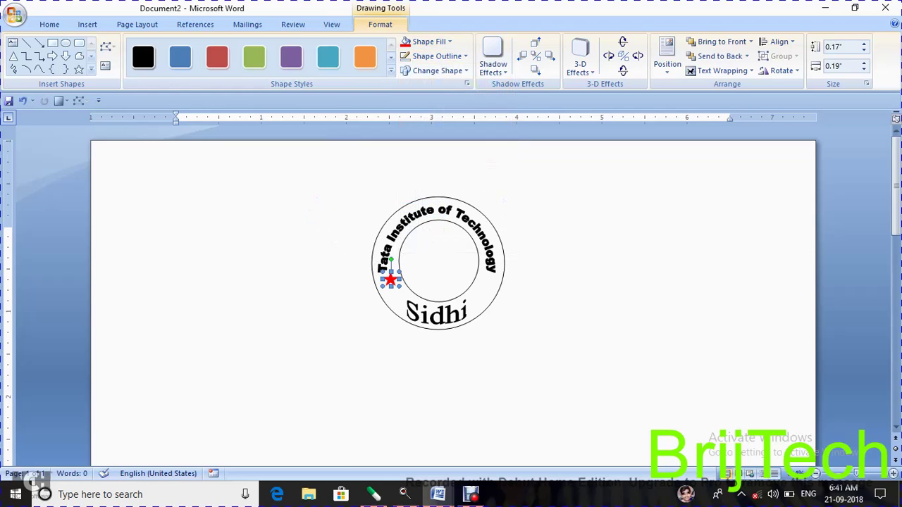
pyautogui.hotkey('ctrl', 'd')
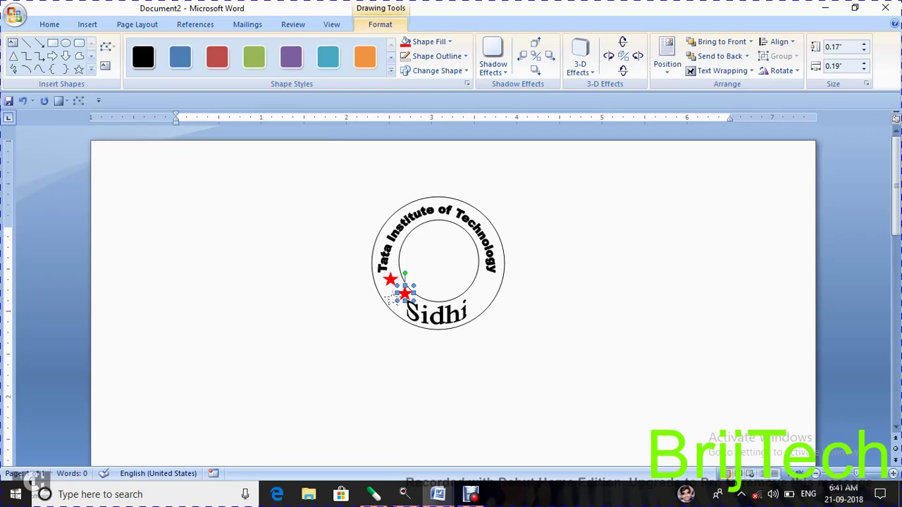
# Place the star copies along the ring, moving two onto the lower-right side beside 'Sidhi'
pyautogui.moveTo(392, 297); pyautogui.dragTo(391, 296)
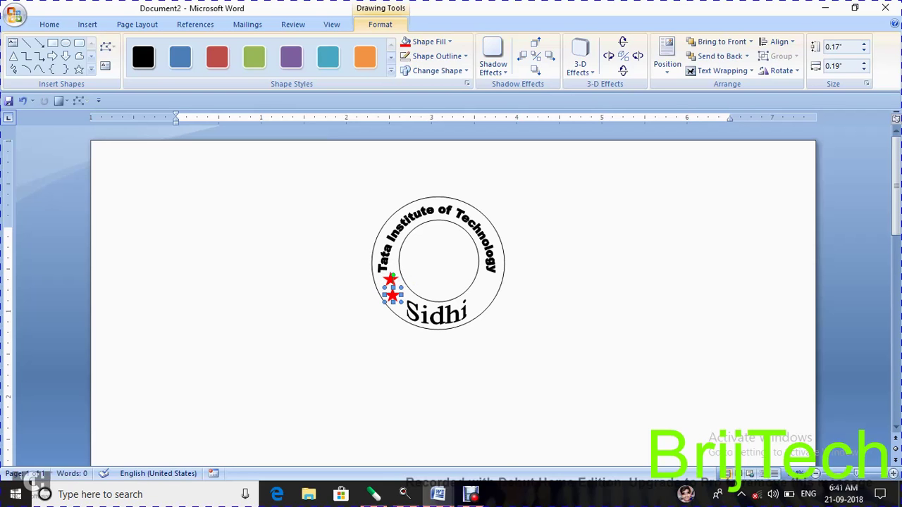
pyautogui.click(177, 238)
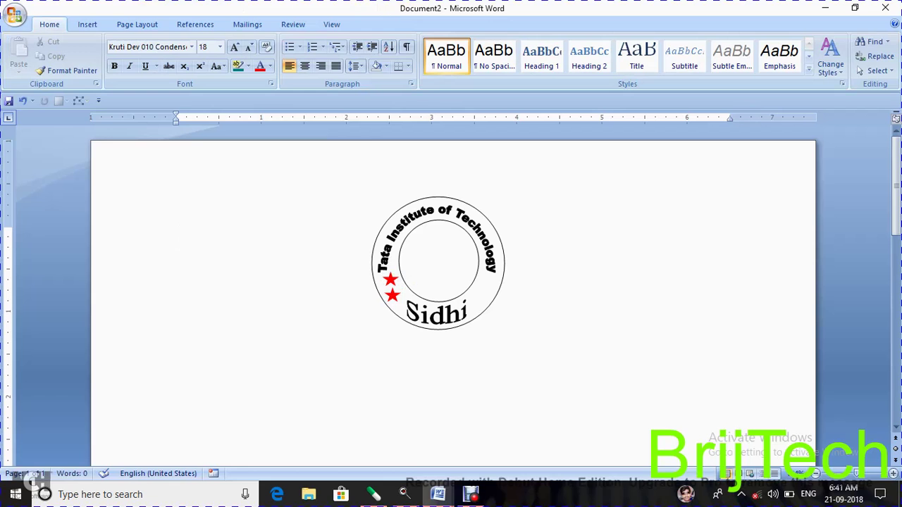
pyautogui.click(438, 212)
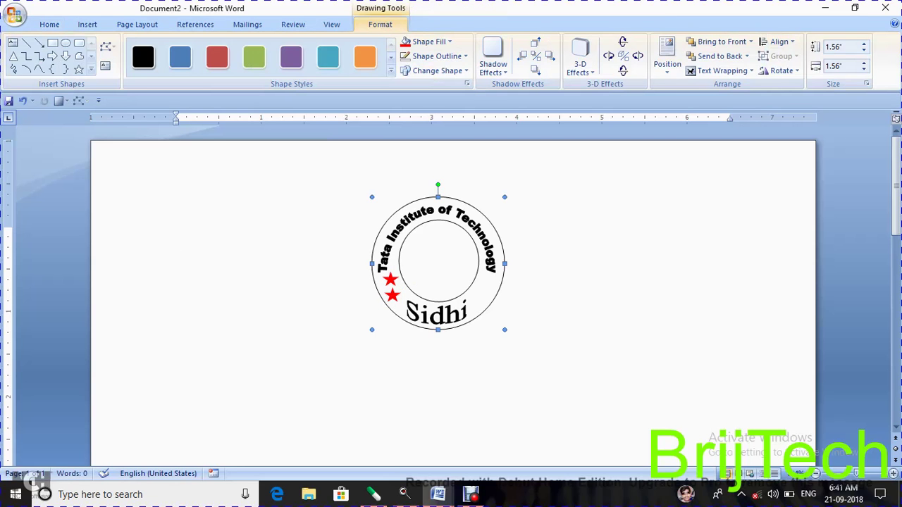
pyautogui.click(393, 294)
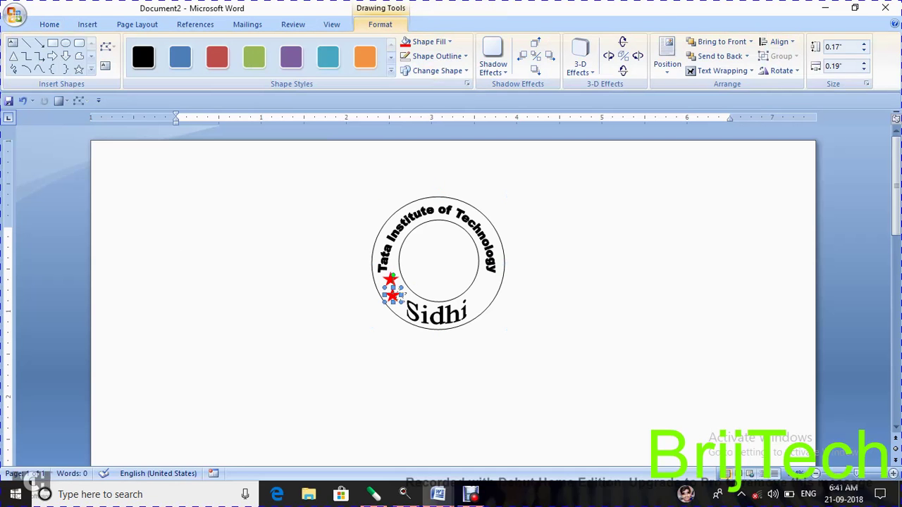
pyautogui.moveTo(404, 295)
pyautogui.mouseDown()
pyautogui.moveTo(410, 306)
pyautogui.moveTo(486, 281)
pyautogui.moveTo(575, 273)
pyautogui.mouseUp()
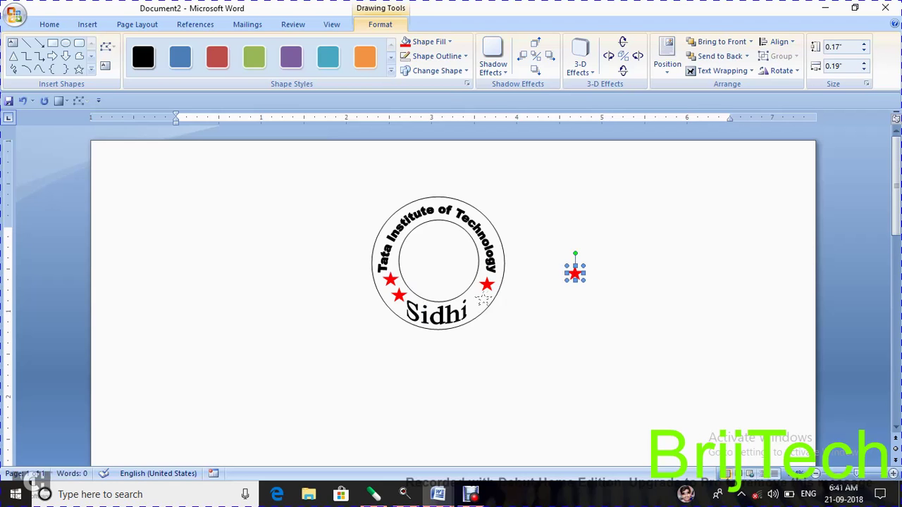
pyautogui.moveTo(483, 299); pyautogui.dragTo(478, 304)
pyautogui.moveTo(477, 305); pyautogui.dragTo(479, 300)
pyautogui.click(178, 238)
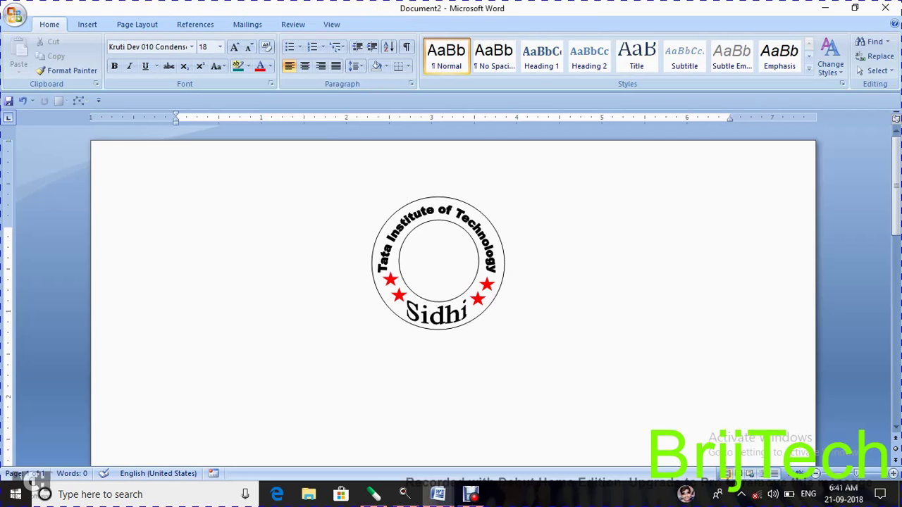
# Fine-align the star left of 'Sidhi' with small drags and an upward nudge
pyautogui.click(398, 293)
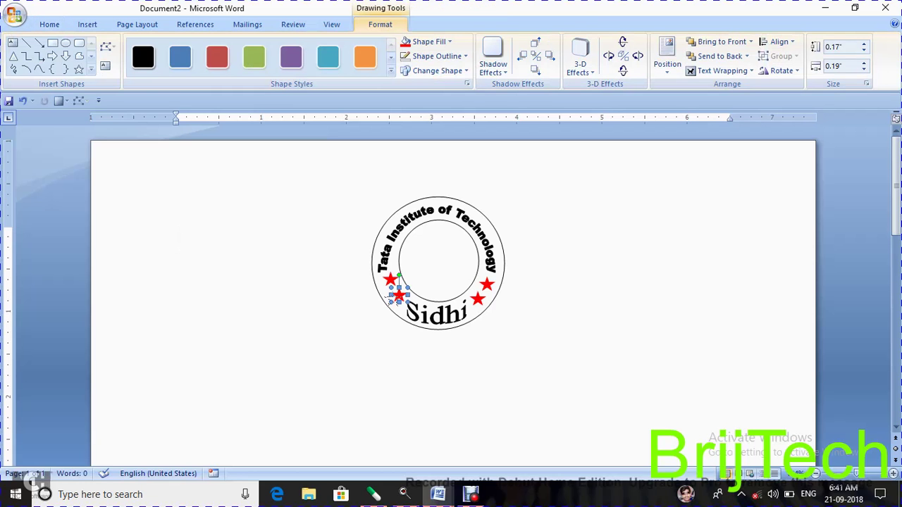
pyautogui.moveTo(399, 296); pyautogui.dragTo(400, 301)
pyautogui.click(177, 239)
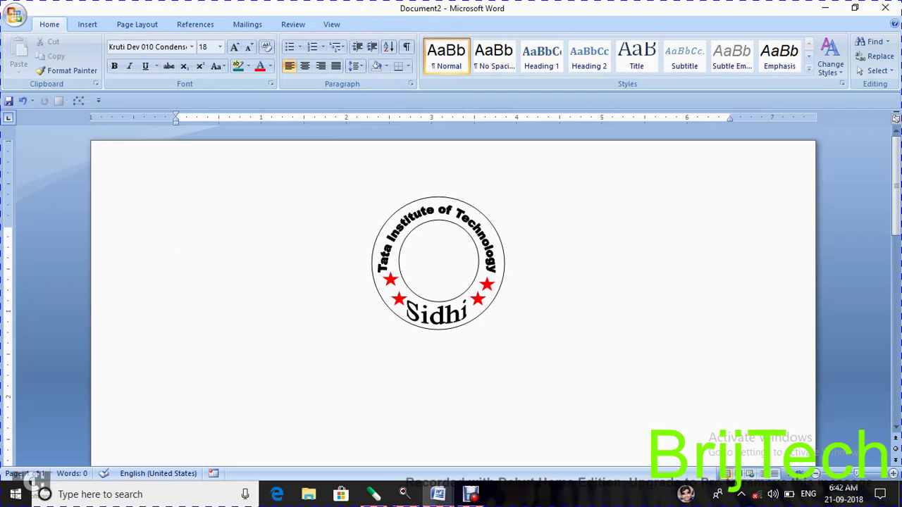
pyautogui.click(398, 299)
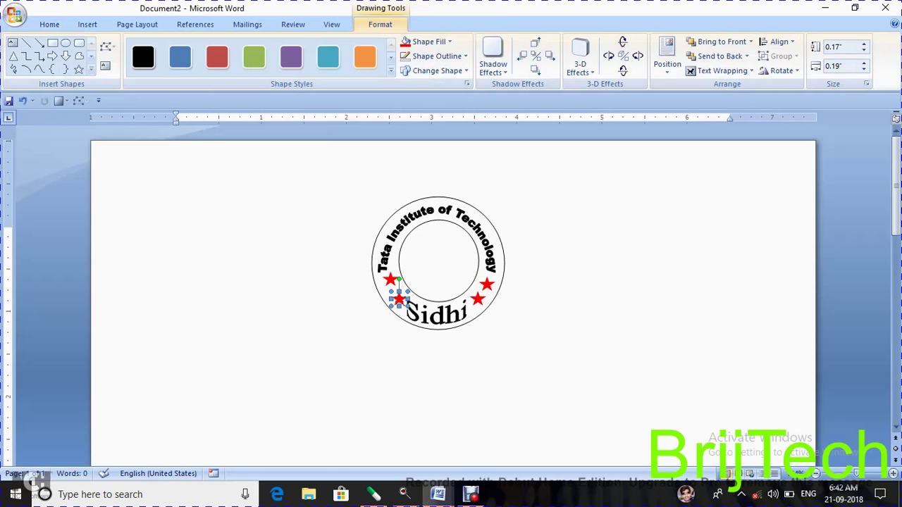
pyautogui.moveTo(400, 300); pyautogui.dragTo(393, 301)
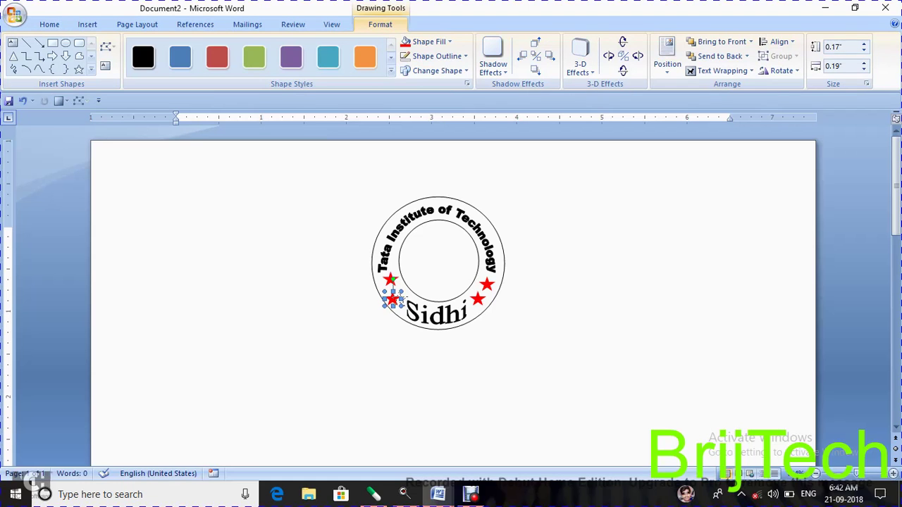
pyautogui.moveTo(391, 299); pyautogui.dragTo(398, 300)
pyautogui.press('Escape')
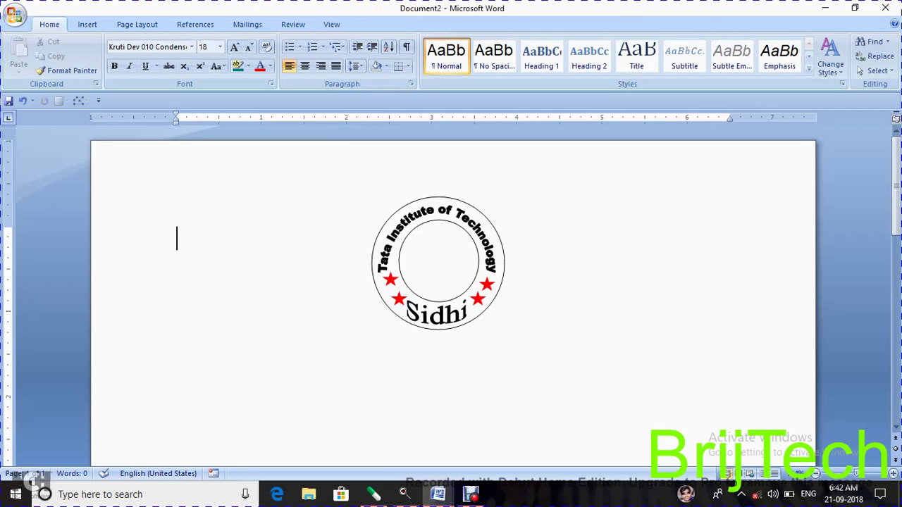
pyautogui.click(398, 299)
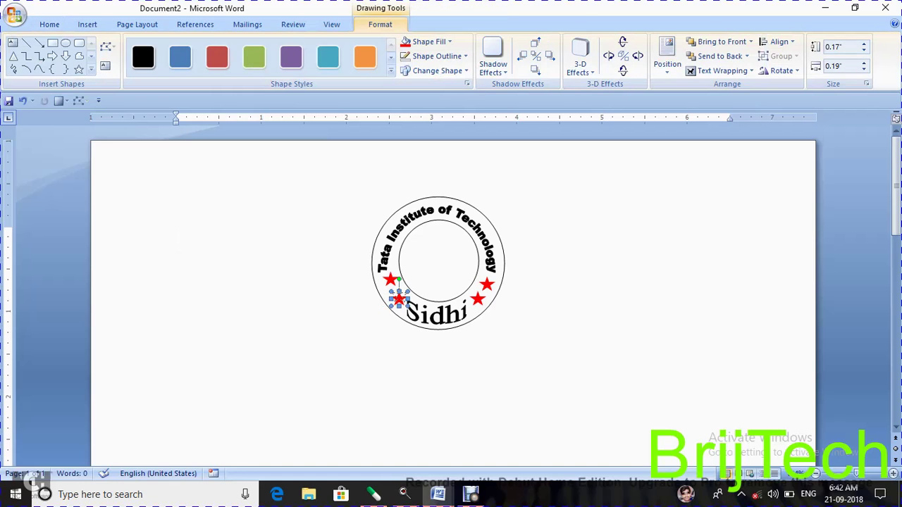
pyautogui.press('Up')
pyautogui.press('Escape')
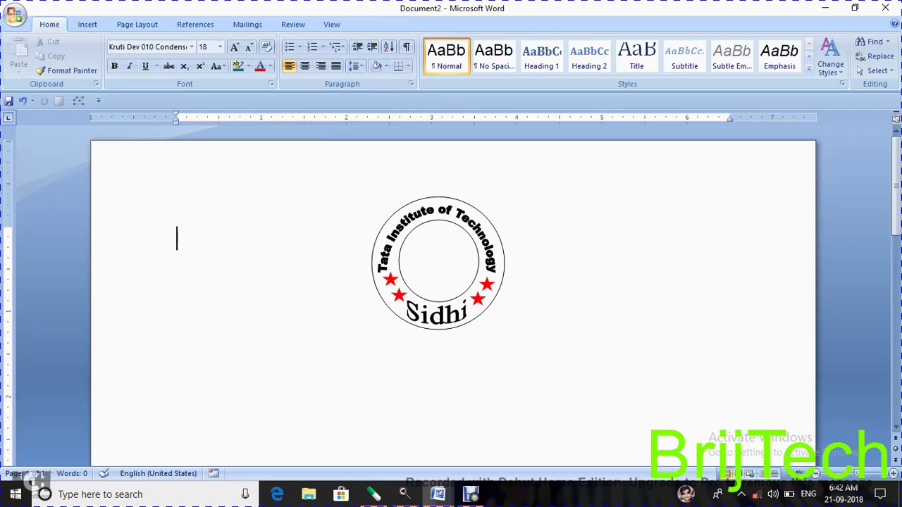
# Insert the img2 college emblem picture from file
pyautogui.click(87, 24)
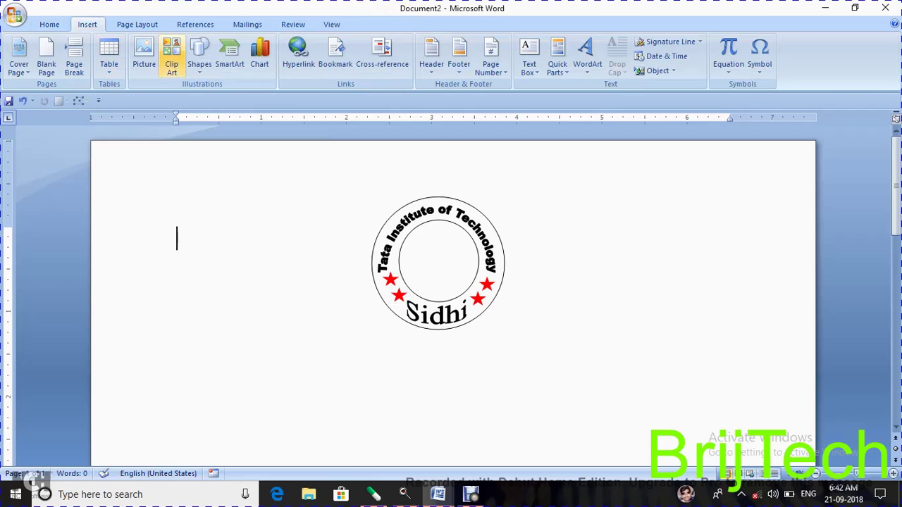
pyautogui.click(144, 56)
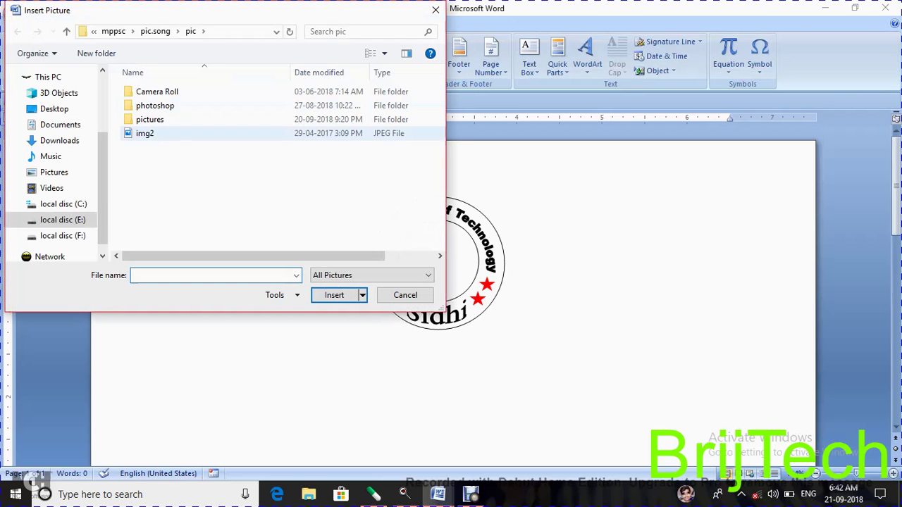
pyautogui.click(145, 134)
pyautogui.click(334, 294)
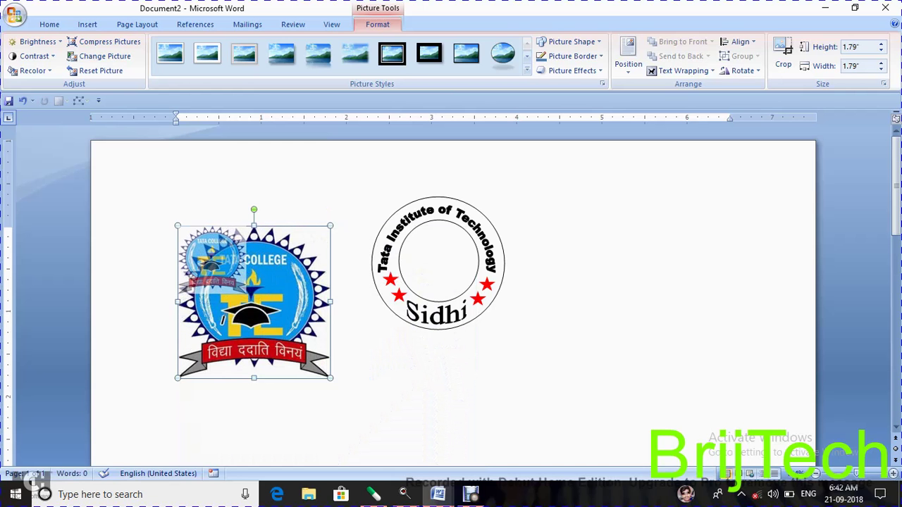
# Shrink the emblem picture to a small size by dragging a corner handle
pyautogui.moveTo(246, 294); pyautogui.dragTo(224, 271)
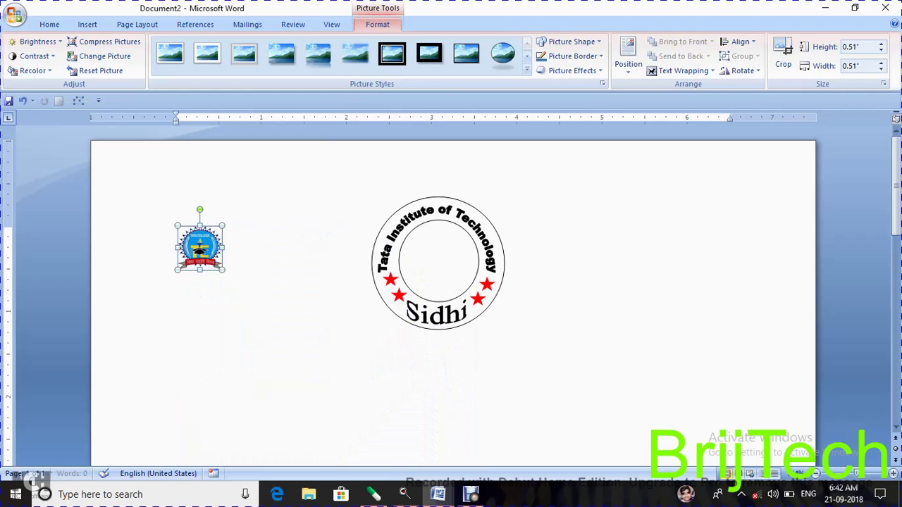
pyautogui.press('F2')
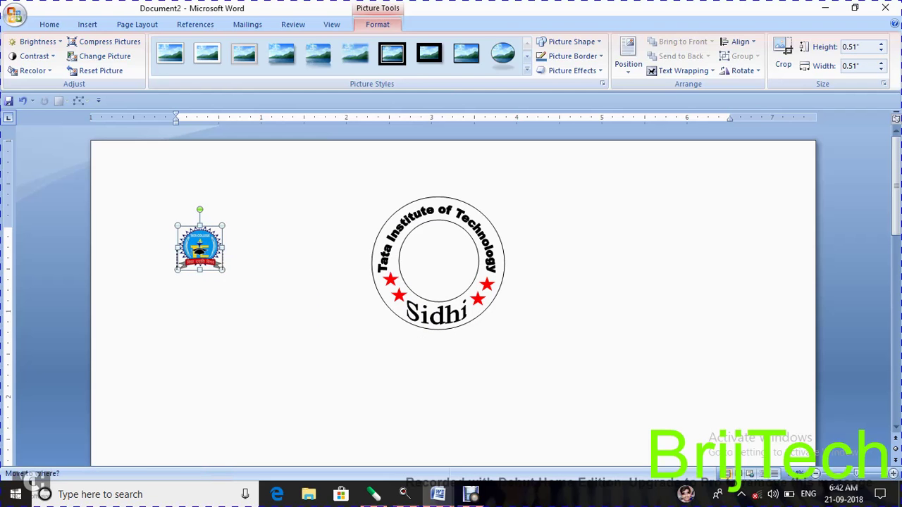
pyautogui.press('Escape')
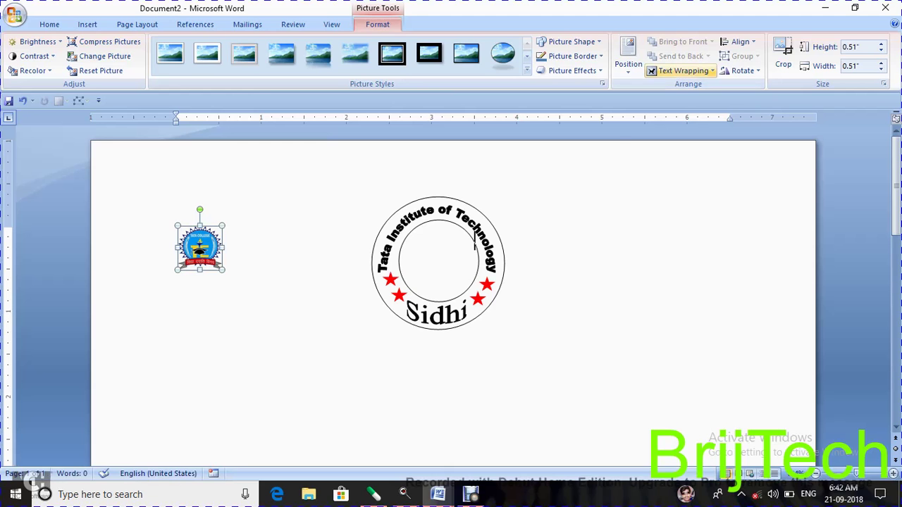
# Centre the emblem inside the ring's inner circle, sizing it to about 0.55 inch square
pyautogui.click(628, 56)
pyautogui.click(669, 161)
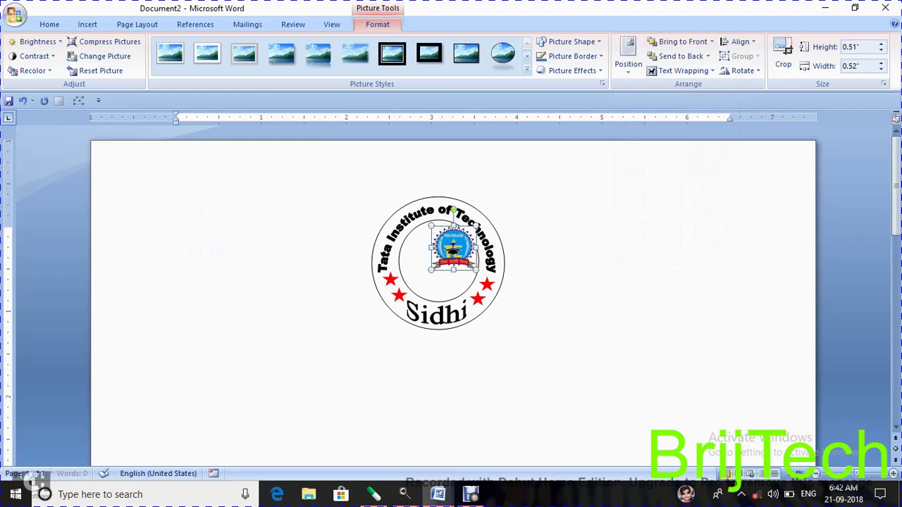
pyautogui.moveTo(450, 247); pyautogui.dragTo(438, 255)
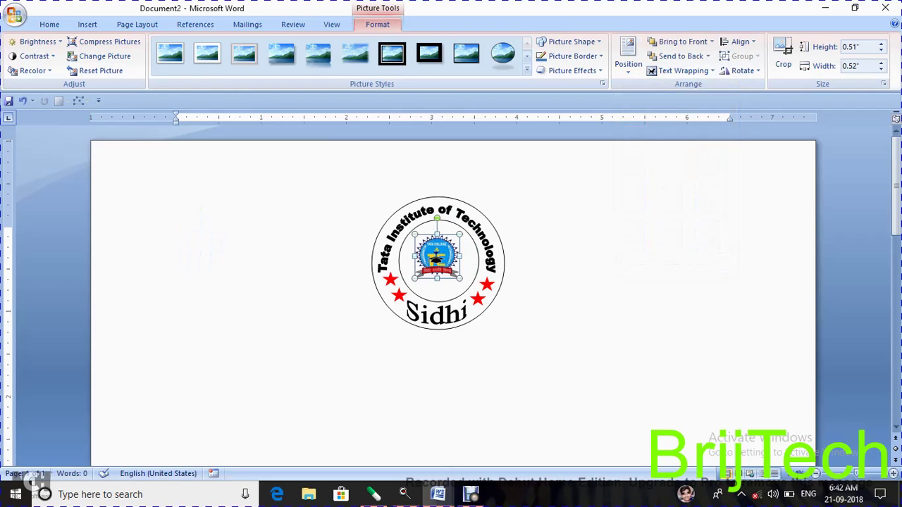
pyautogui.press('Down')
pyautogui.press('Down')
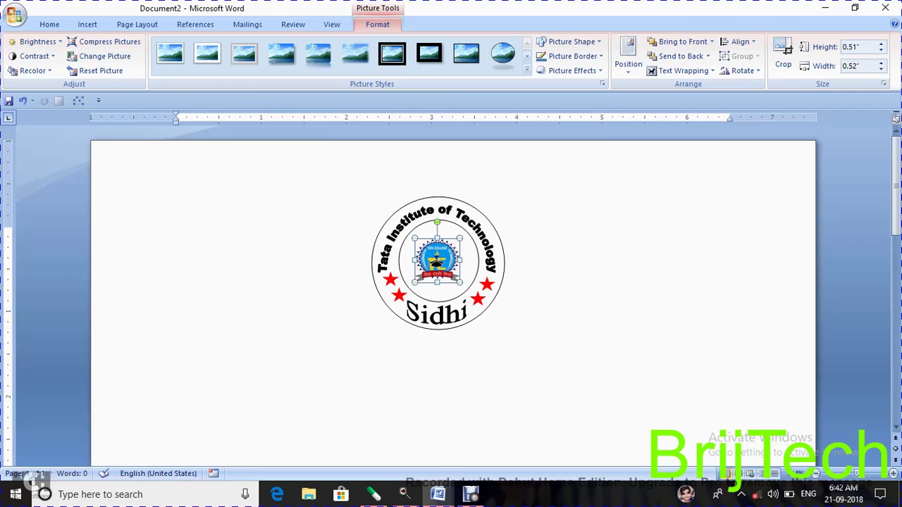
pyautogui.moveTo(437, 256); pyautogui.dragTo(466, 230)
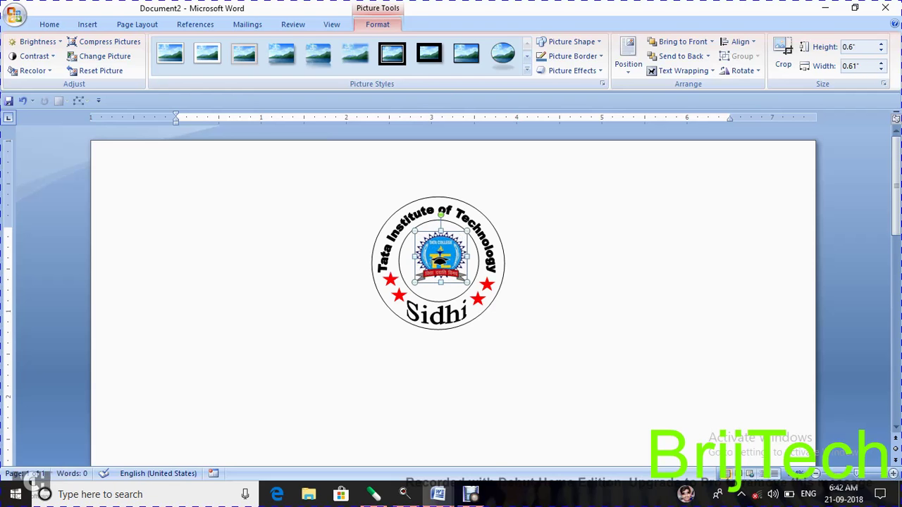
pyautogui.moveTo(466, 230); pyautogui.dragTo(463, 236)
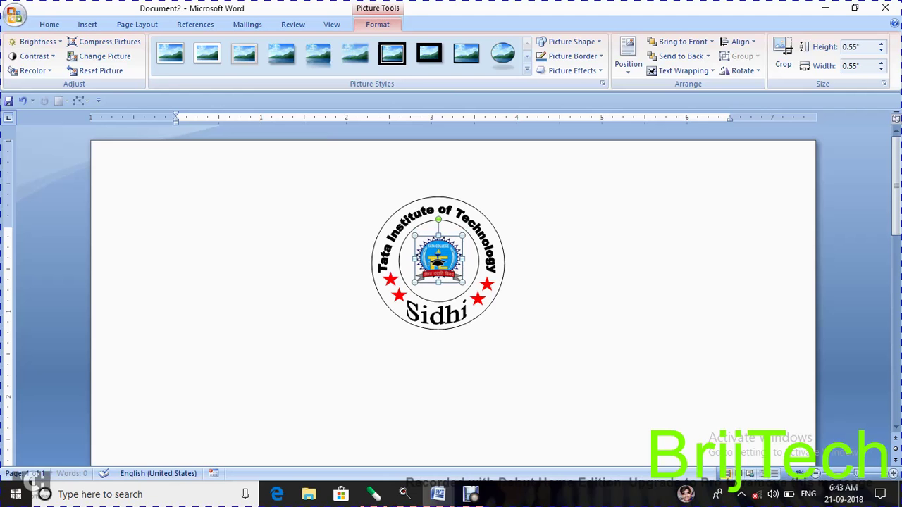
pyautogui.click(177, 238)
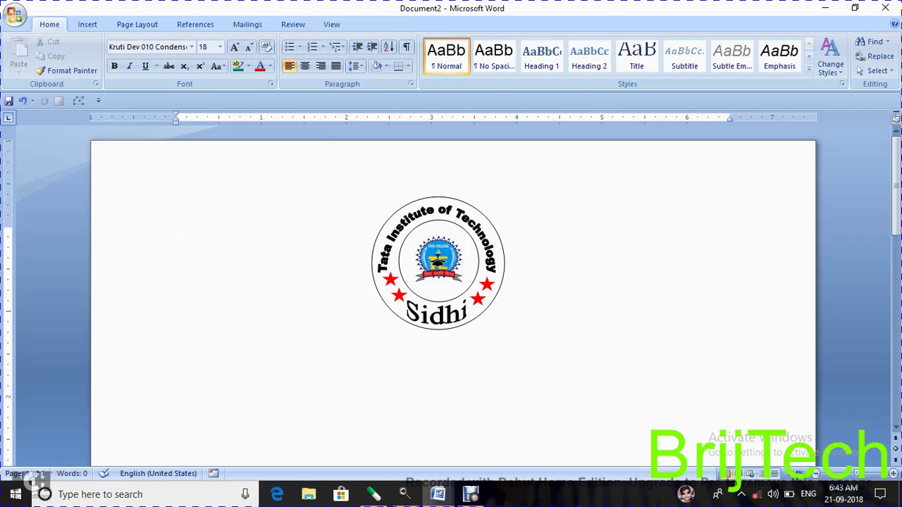
pyautogui.click(439, 260)
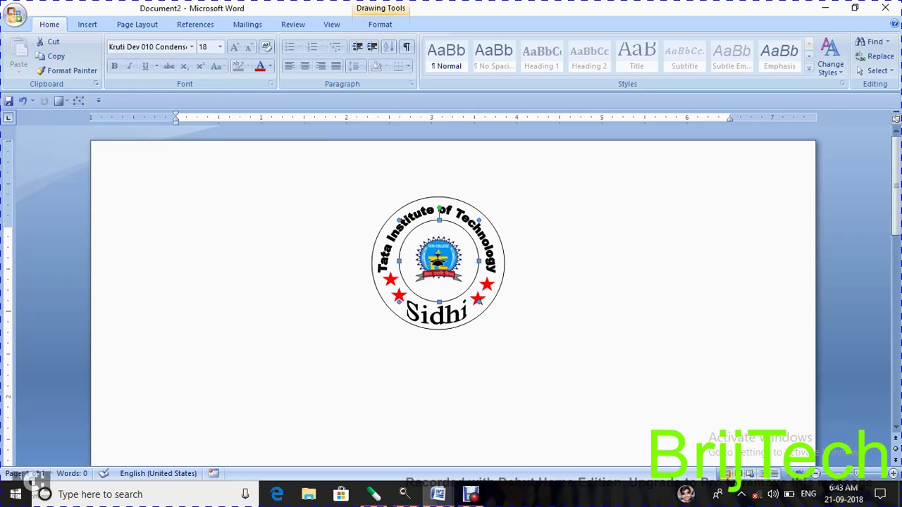
pyautogui.press('Tab')
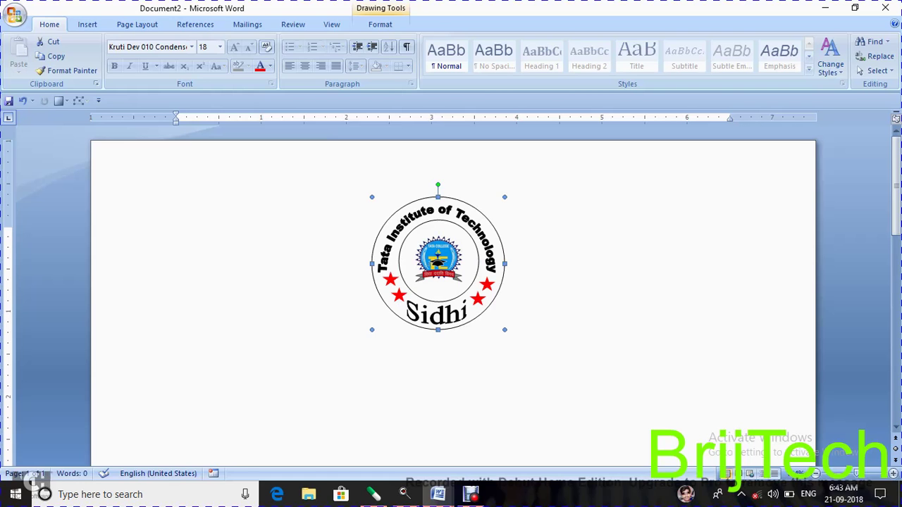
pyautogui.click(176, 238)
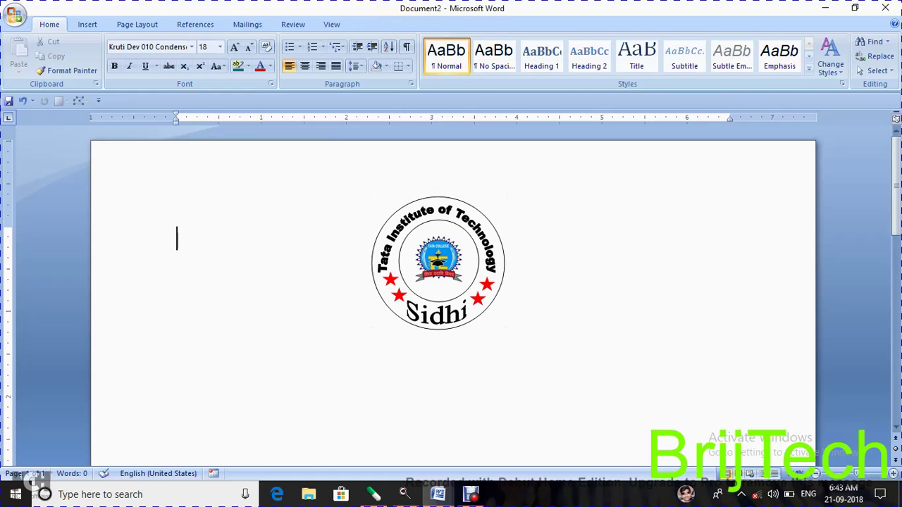
pyautogui.click(438, 263)
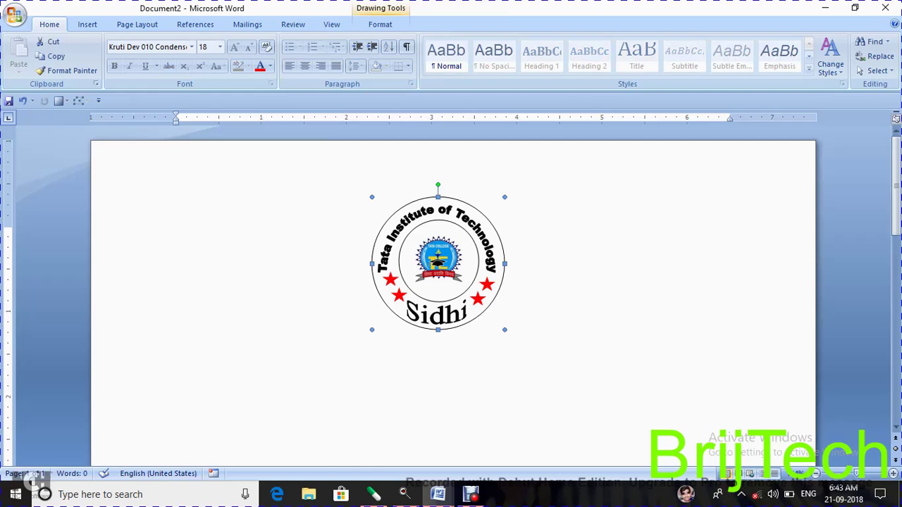
pyautogui.click(177, 238)
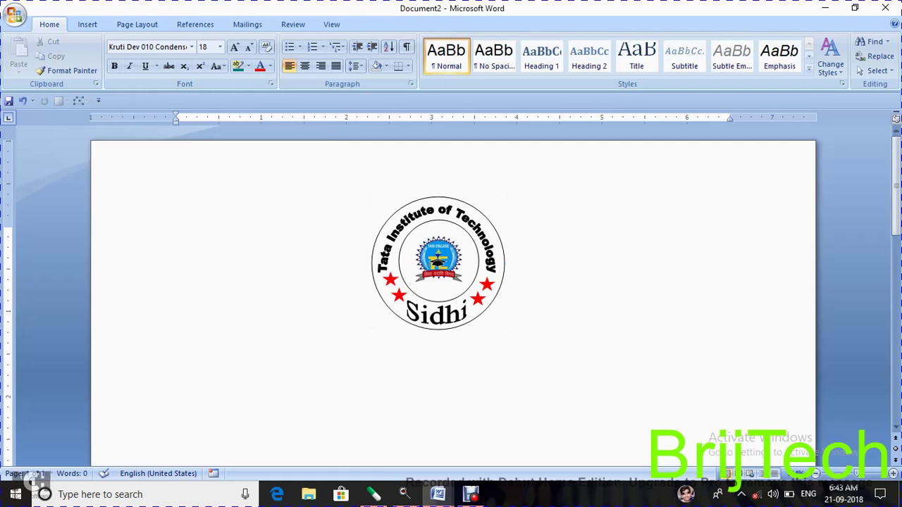
pyautogui.click(437, 263)
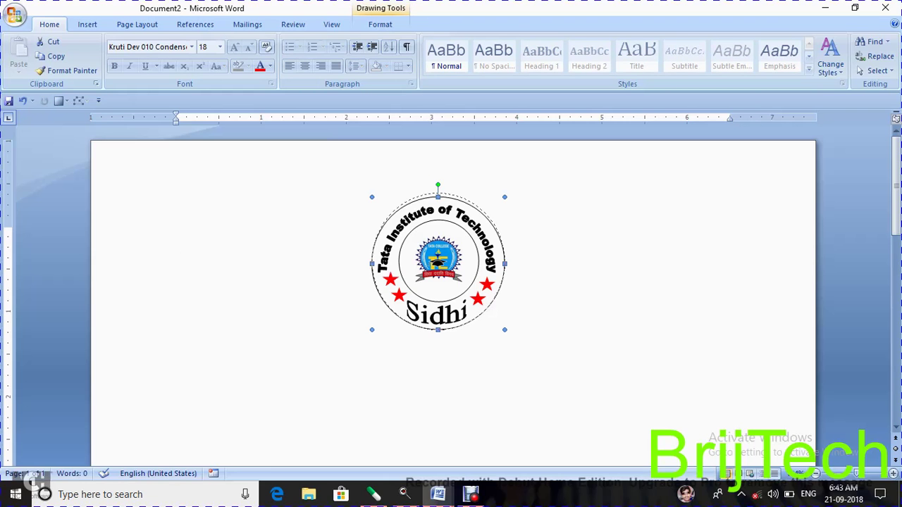
pyautogui.press('Escape')
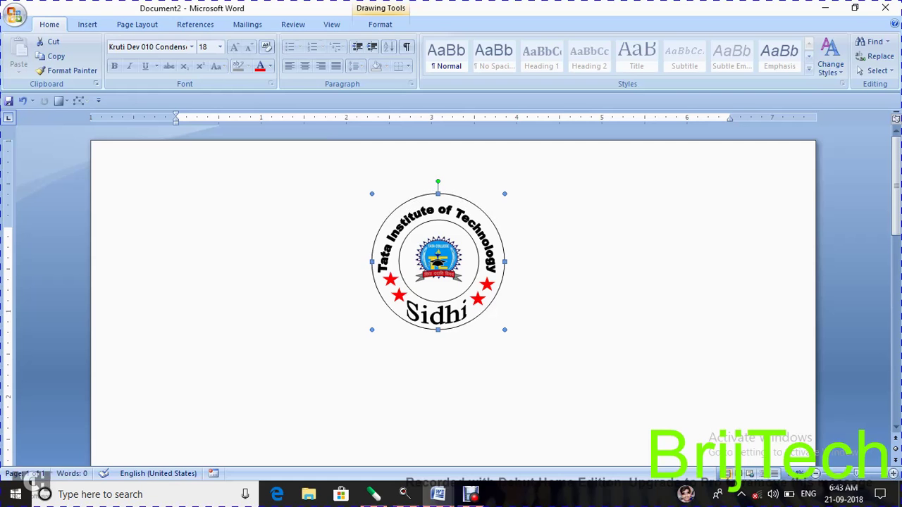
pyautogui.click(437, 263)
pyautogui.press('Escape')
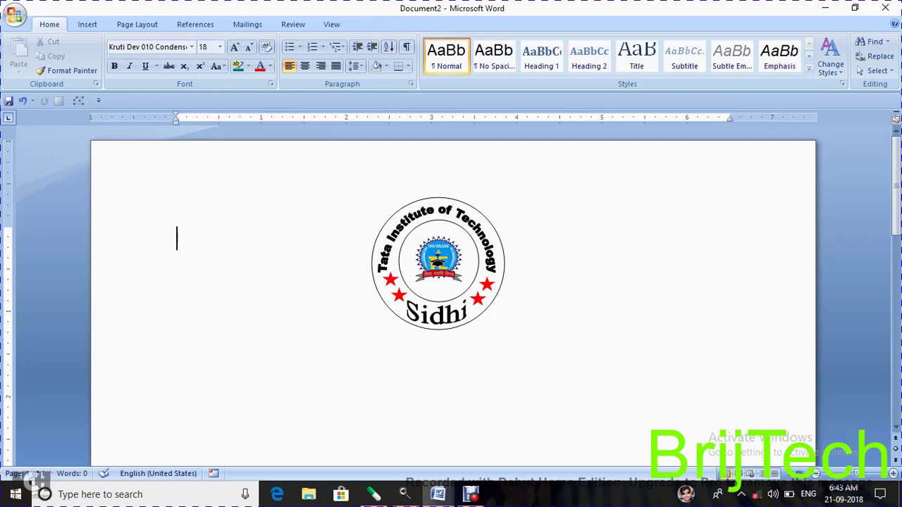
pyautogui.click(437, 263)
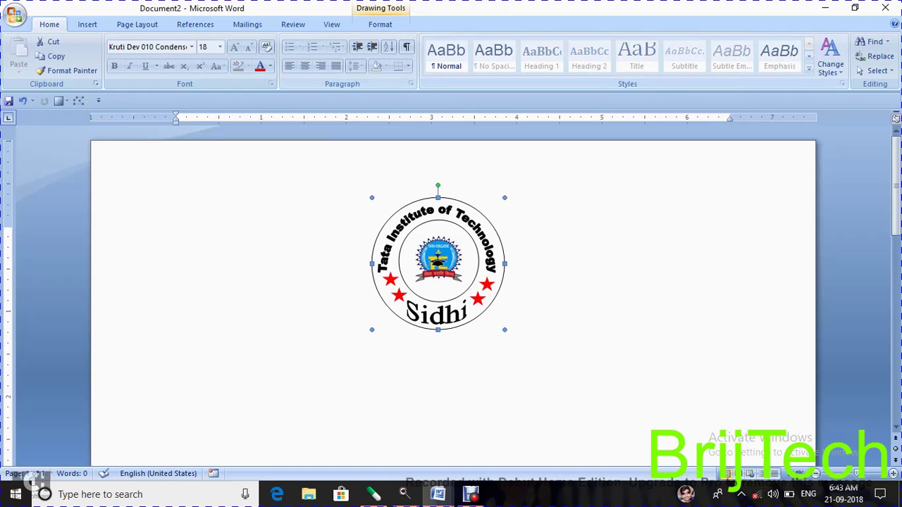
# Give the outer circle a red outline and a light grey fill
pyautogui.click(379, 24)
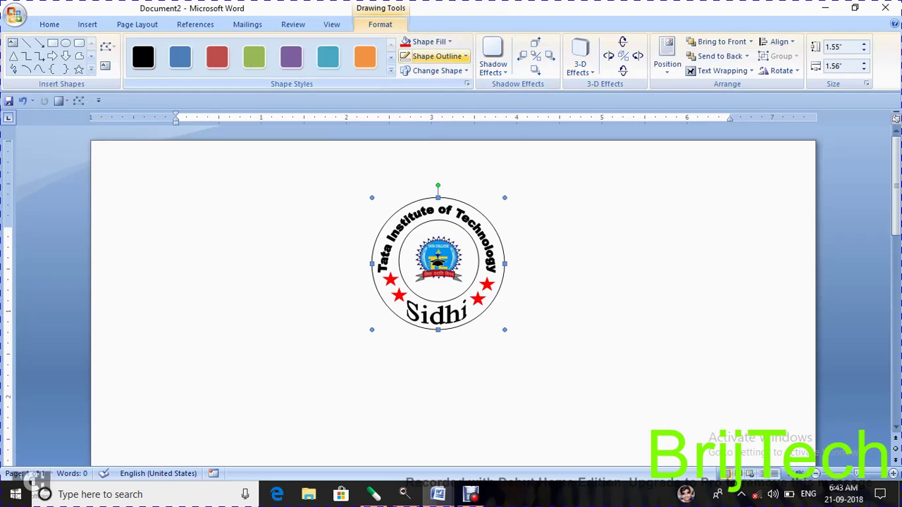
pyautogui.click(437, 56)
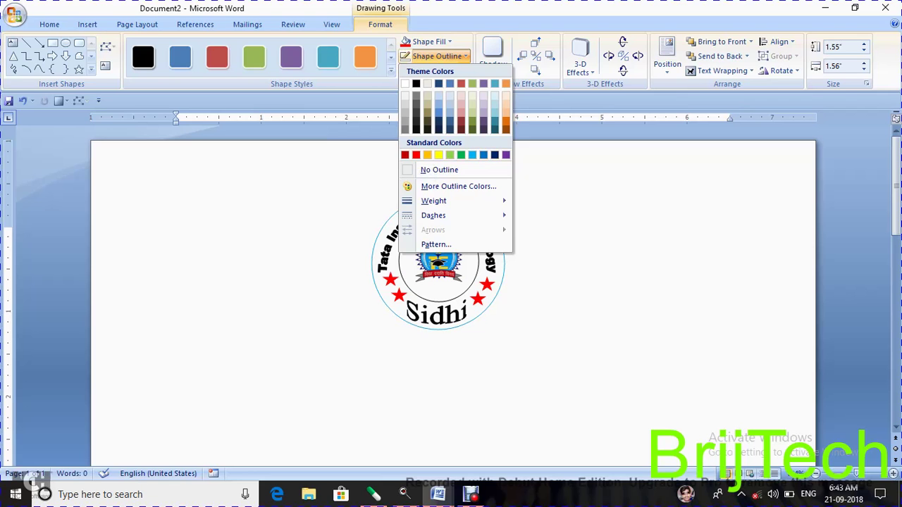
pyautogui.click(415, 155)
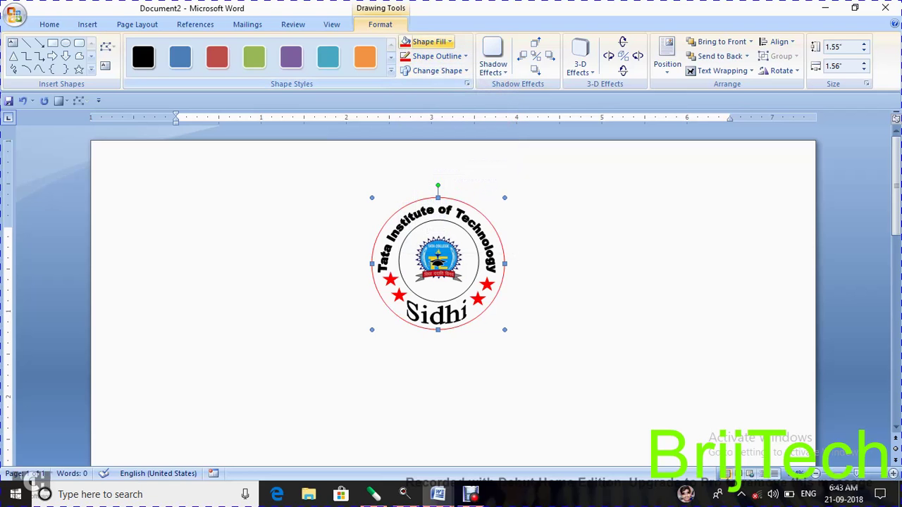
pyautogui.click(448, 41)
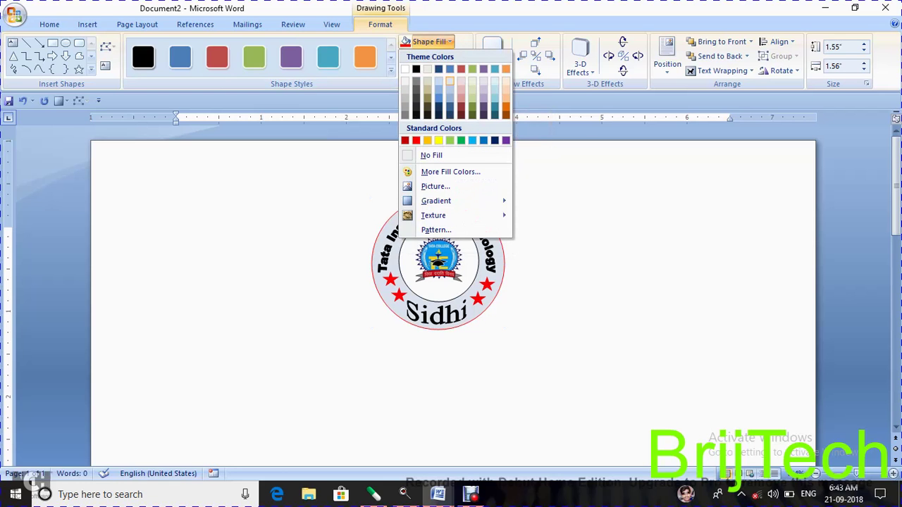
pyautogui.click(450, 80)
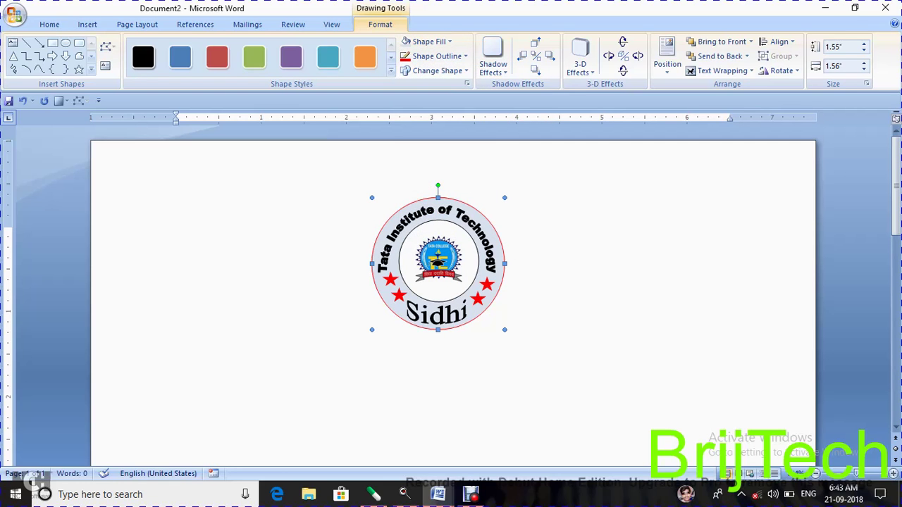
pyautogui.click(177, 238)
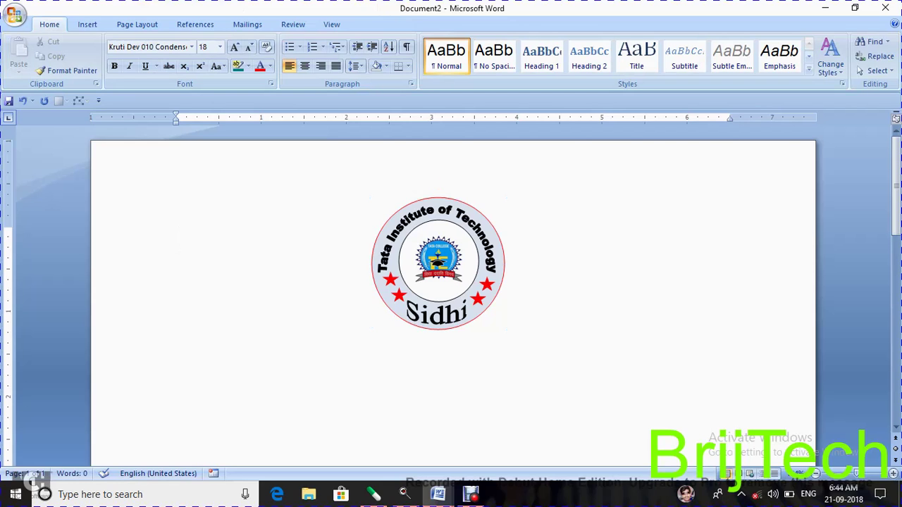
# Shrink the outer ring slightly to 1.49" by 1.52"
pyautogui.click(438, 264)
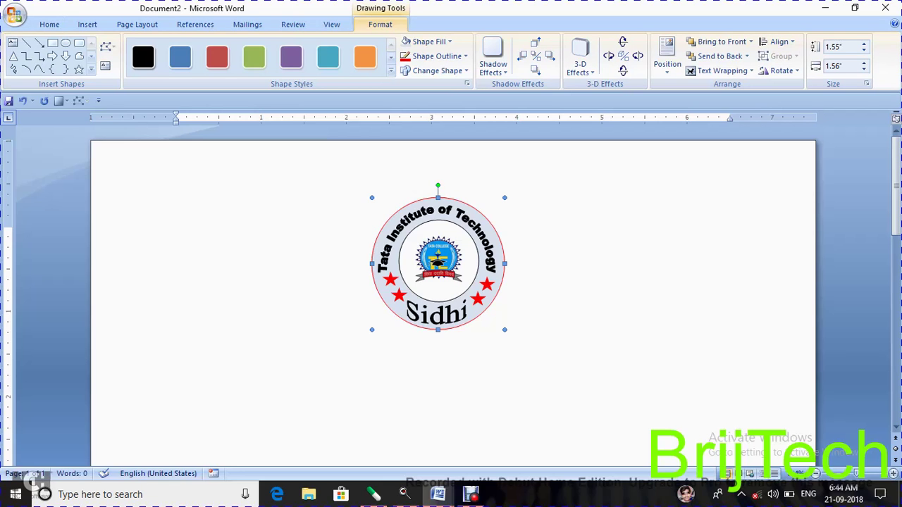
pyautogui.moveTo(437, 264); pyautogui.dragTo(438, 262)
pyautogui.click(176, 238)
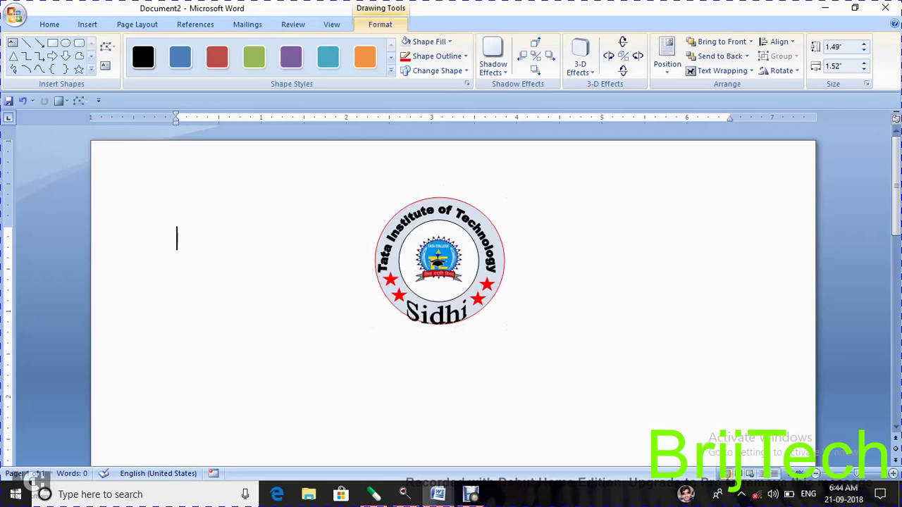